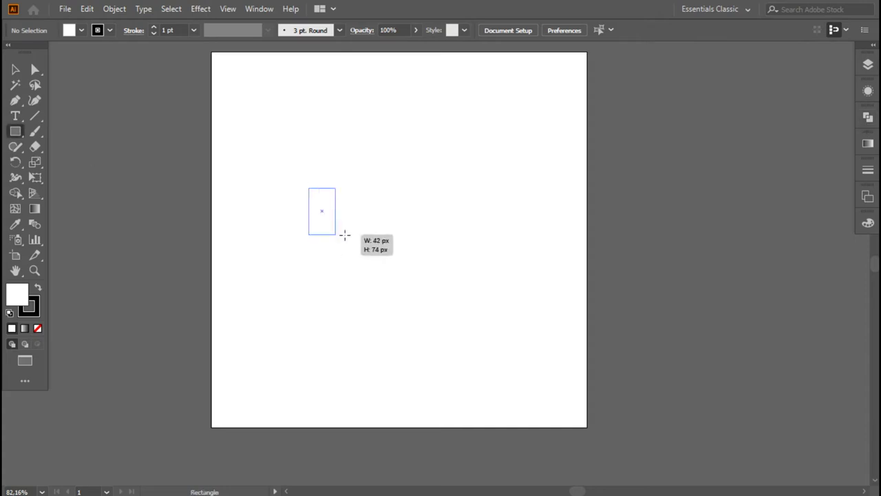
Draw the slice-body rectangle and a shape above it, pulled into a slanted triangular peak
left_click_drag(309, 134, 446, 186)
key("a")
key("Delete")
left_click_drag(446, 133, 421, 162)
left_click_drag(422, 163, 398, 163)
left_click_drag(308, 187, 308, 204)
left_click_drag(446, 186, 446, 199)
Curve the right side of the triangular top
left_click(500, 199)
left_click(407, 256)
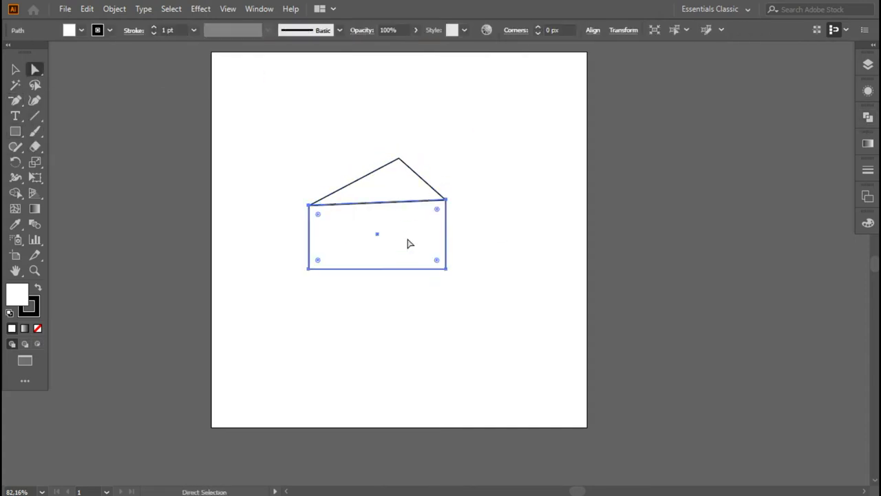
left_click(489, 135)
left_click(398, 158)
key("ctrl+plus")
key("ctrl+plus")
key("ctrl+plus")
left_click(692, 223)
key("ctrl+minus")
key("ctrl+minus")
key("ctrl+minus")
left_click(393, 104)
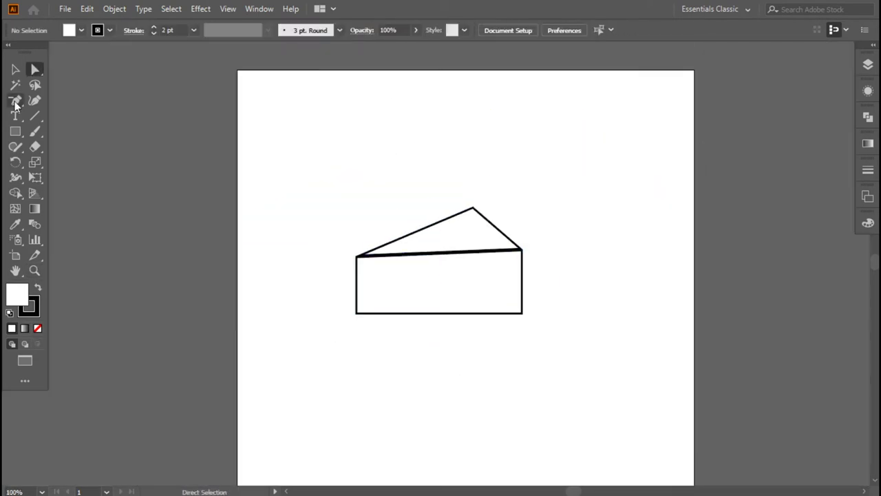
left_click_drag(508, 240, 509, 241)
Paste a copy of the slice outline in front and fill it orange with no stroke
key("v")
key("ctrl+shift+a")
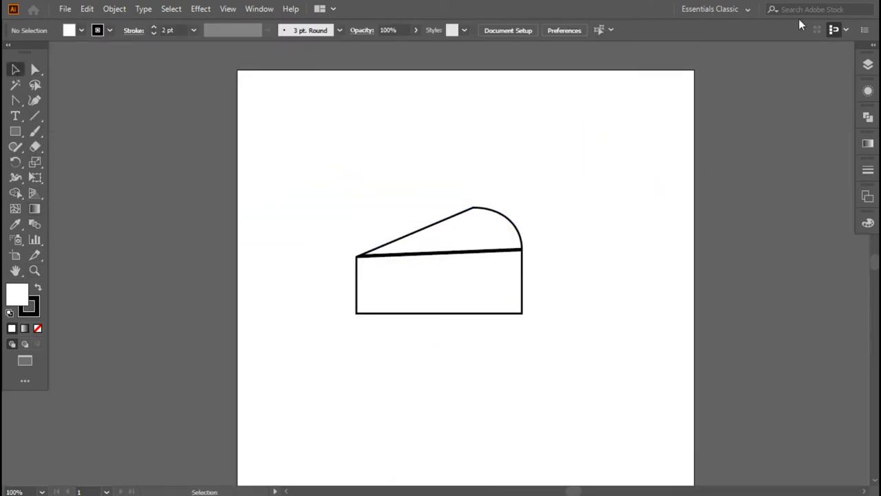
key("F7")
key("ctrl+a")
key("ctrl+c")
key("ctrl+f")
left_click(81, 29)
left_click(51, 61)
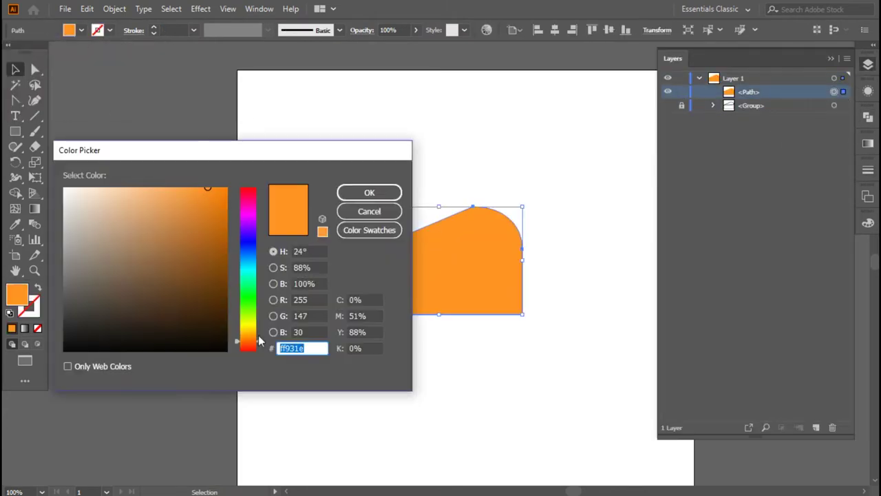
Give the body a pale orange fill and stretch a darker crust shape behind it
left_click_drag(259, 340, 259, 332)
left_click_drag(207, 188, 130, 190)
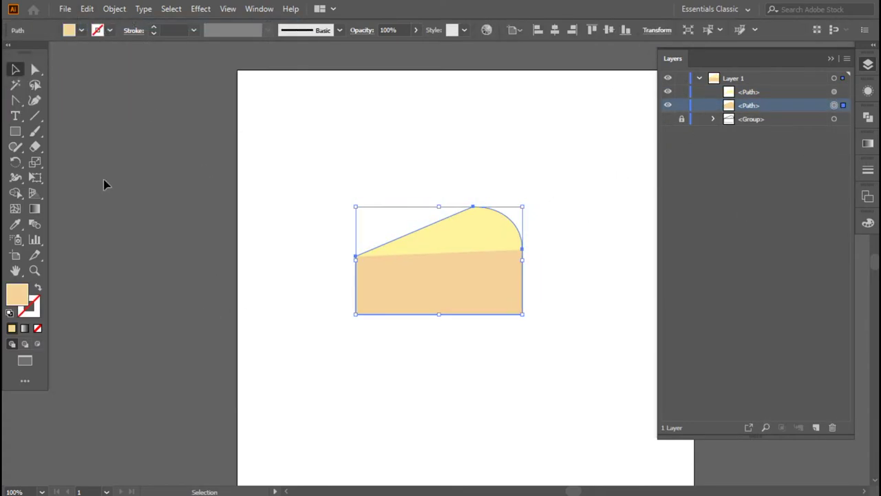
left_click_drag(523, 208, 531, 197)
left_click(451, 392)
left_click(834, 118)
left_click_drag(355, 262, 355, 263)
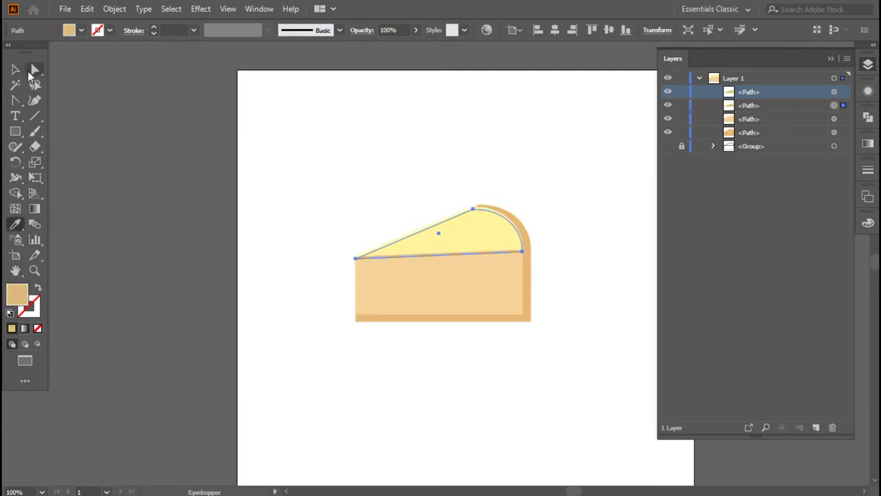
Nudge the crust's top anchor so it meets the yellow top
key("v")
left_click(115, 169)
scroll(502, 205, "up", 4)
key("a")
left_click_drag(437, 219, 440, 217)
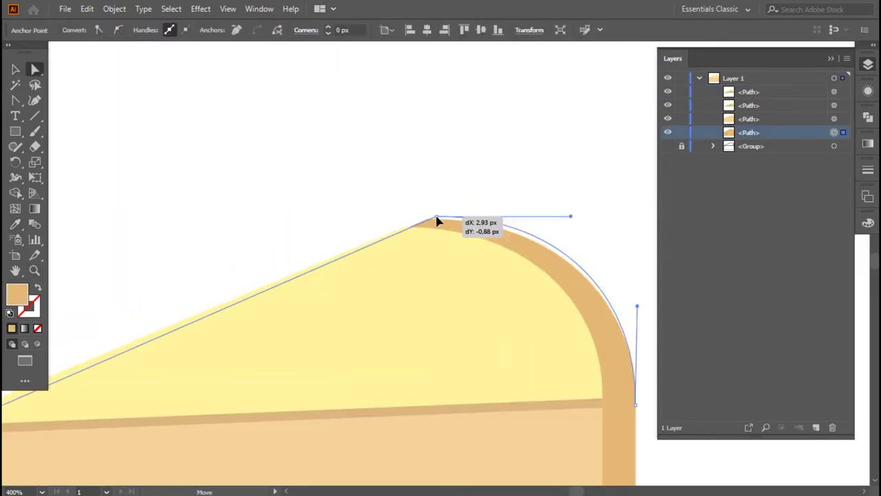
left_click(461, 165)
key("ctrl+0")
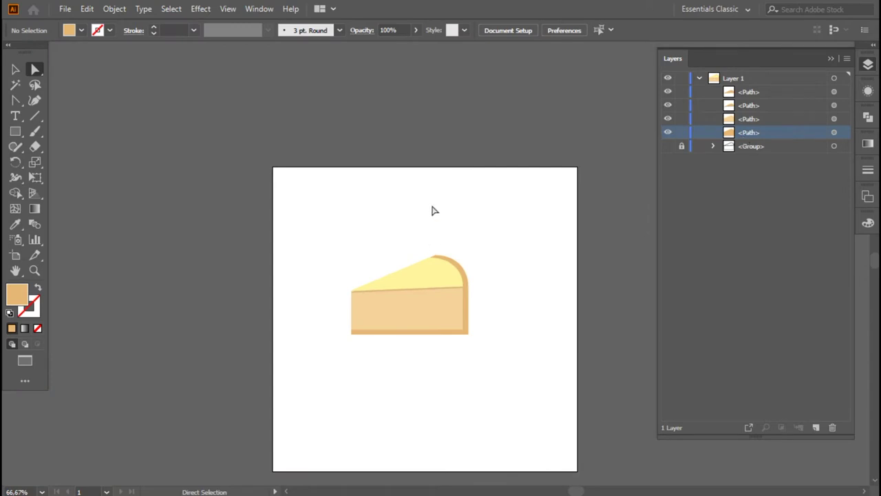
key("b")
left_click(340, 30)
Load the Artistic_ChalkCharcoalPencil brush library
left_click(222, 130)
left_click(168, 150)
left_click(109, 30)
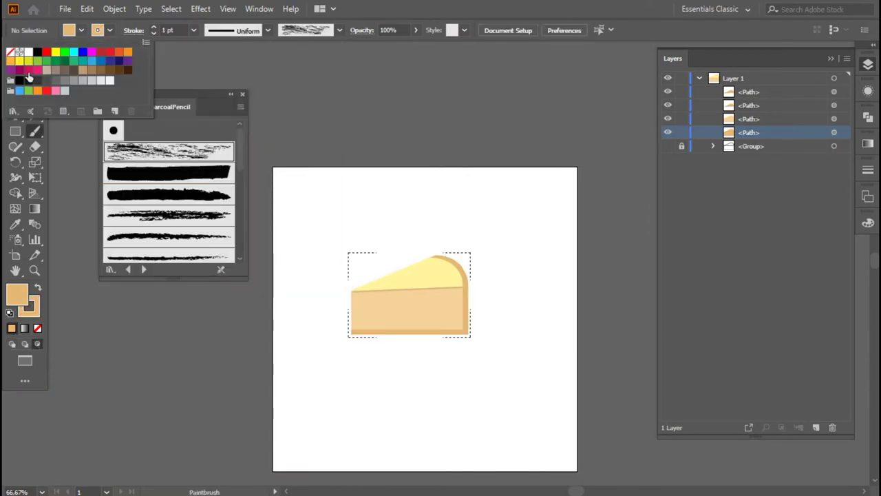
left_click(31, 80)
Lighten the body fill to a paler cream colour
left_click(786, 117)
double_click(17, 295)
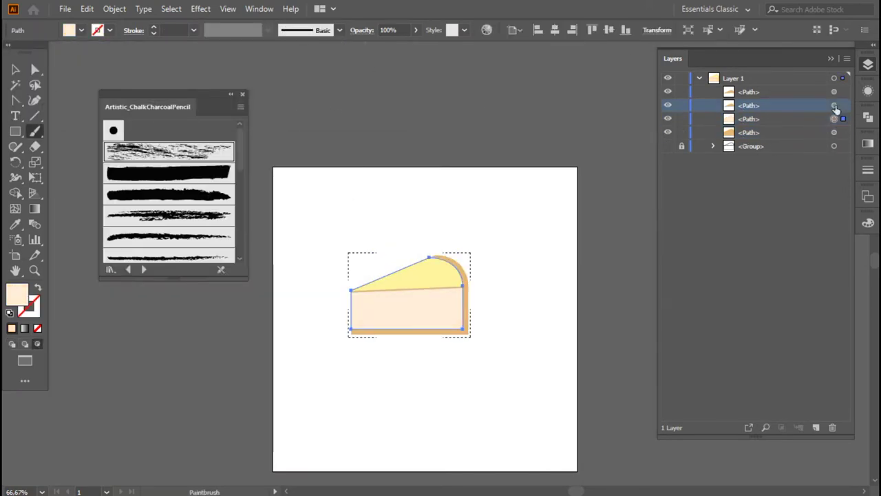
left_click(374, 191)
key("v")
left_click(374, 124)
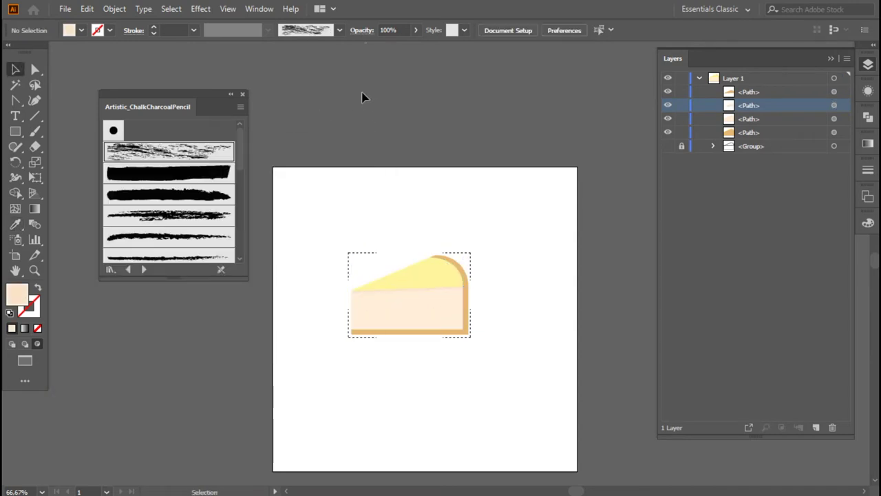
Round the cream body's bottom-right corner
key("ctrl+plus")
key("ctrl+plus")
key("ctrl+plus")
key("a")
left_click(407, 281)
left_click_drag(493, 295, 476, 279)
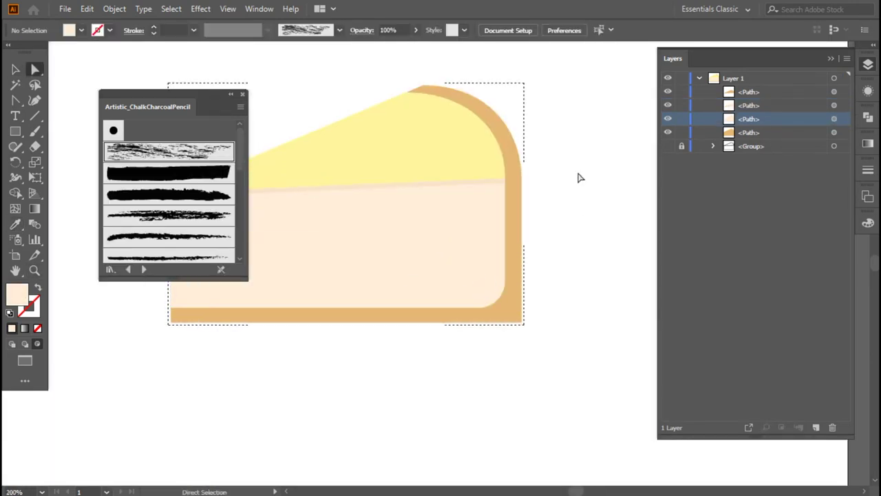
Try a chalk brush outline on the cream body, then undo it
left_click(482, 241)
left_click(169, 151)
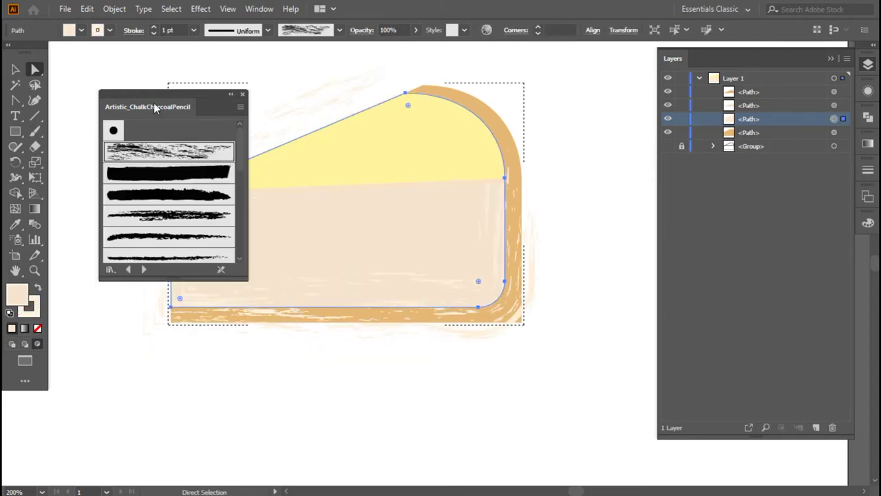
left_click_drag(216, 95, 182, 63)
left_click(87, 9)
left_click(117, 22)
left_click(35, 131)
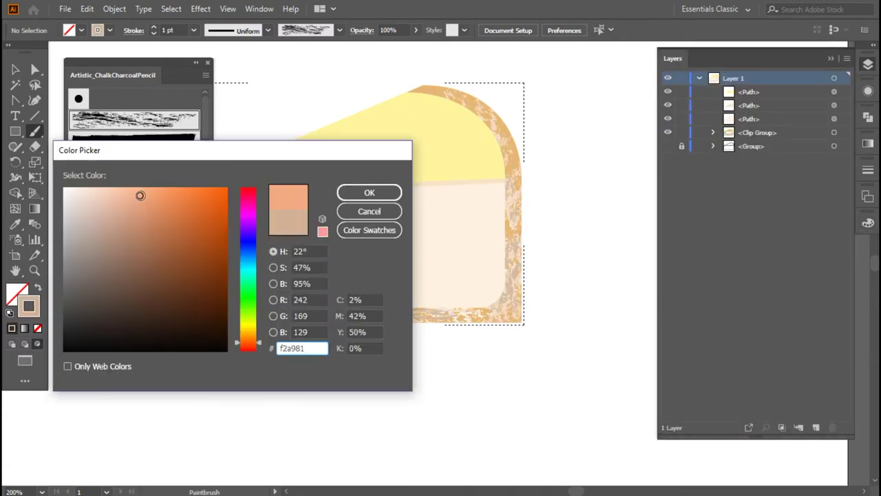
Paint three chalk strokes along the bottom crust
left_click_drag(173, 317, 267, 315)
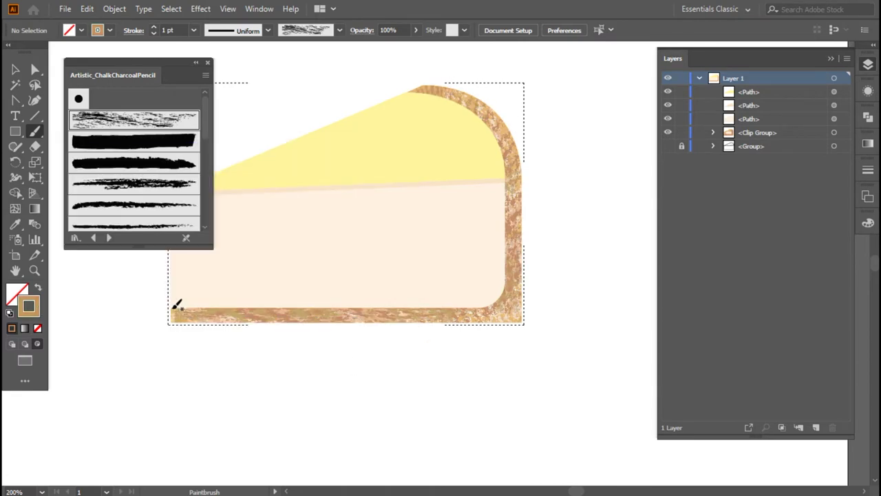
left_click_drag(177, 309, 325, 308)
left_click_drag(174, 311, 218, 311)
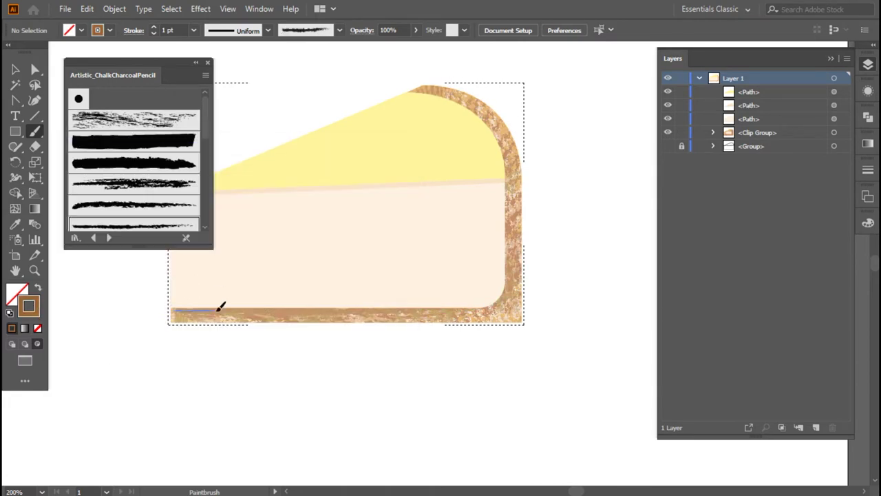
key("a")
left_click(456, 313)
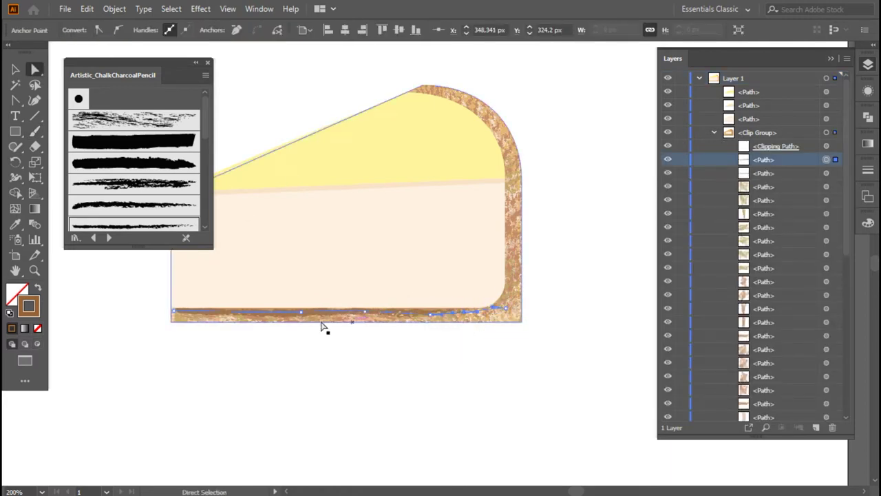
Paint a chalk stroke along the lower-right crust inside its clipping outline
left_click(826, 146)
key("b")
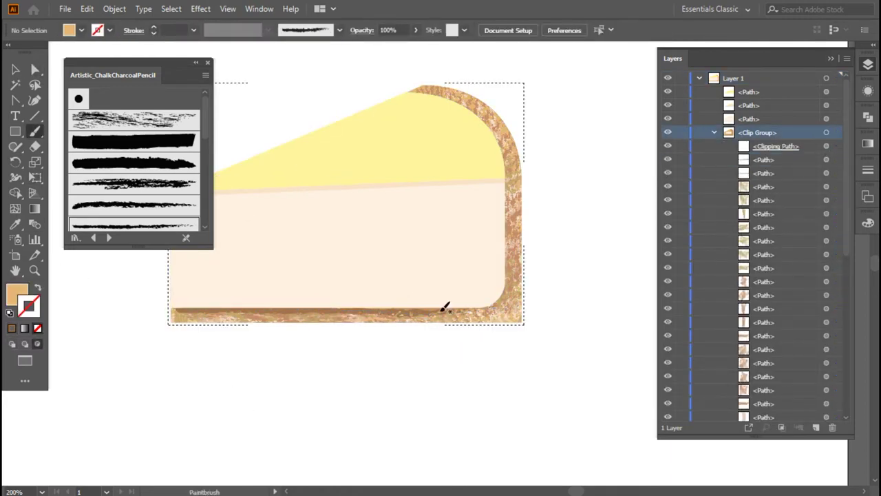
left_click_drag(506, 224, 451, 309)
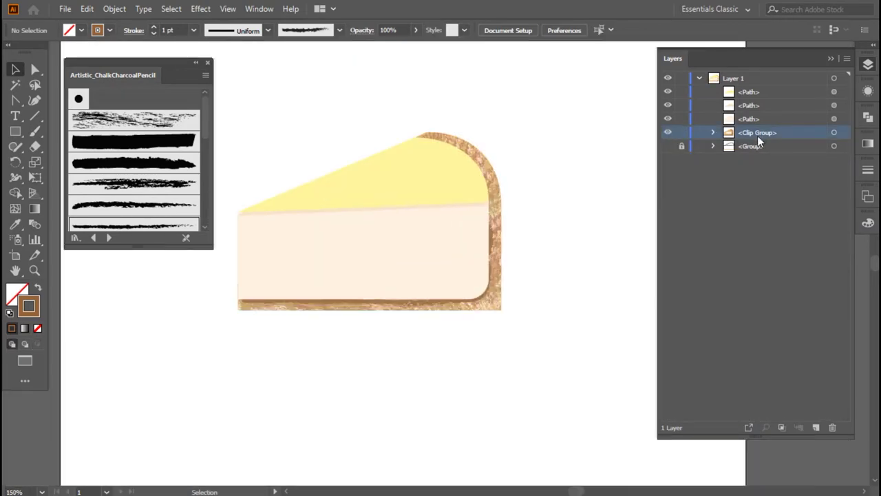
left_click(471, 177)
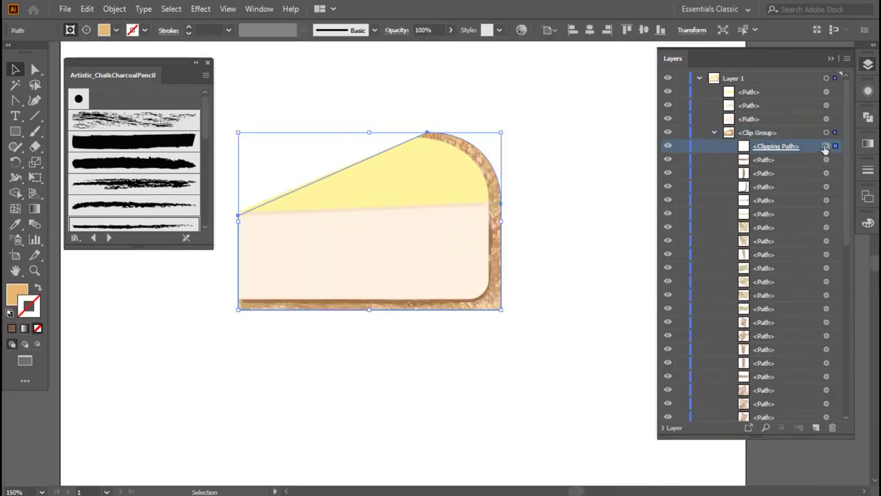
Trim the crust by moving its clipping outline's top anchor left
key("a")
left_click(471, 177)
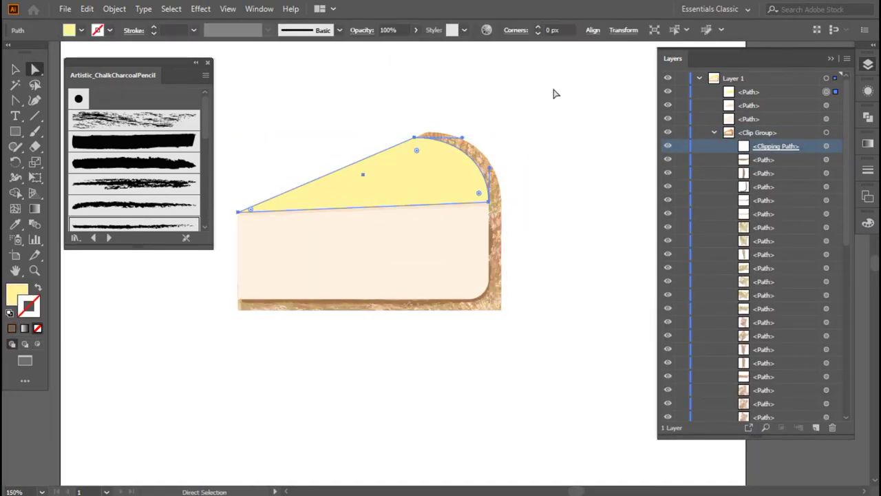
left_click_drag(428, 136, 418, 137)
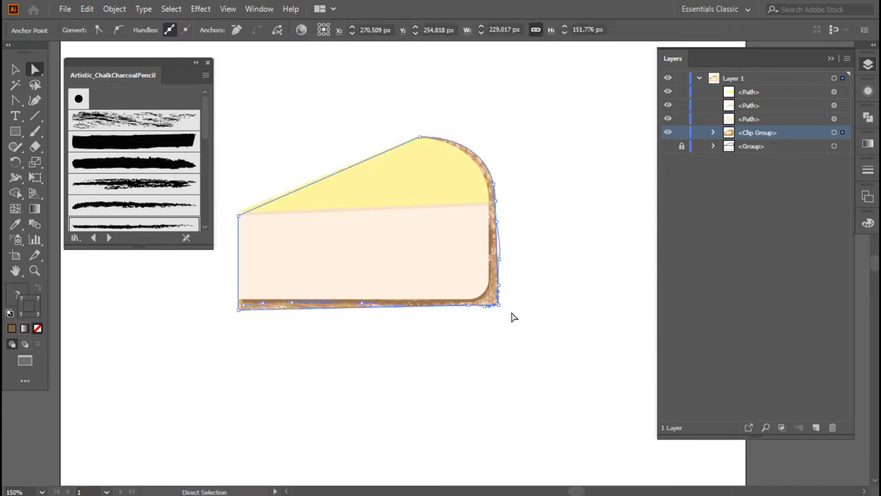
key("v")
left_click(535, 303)
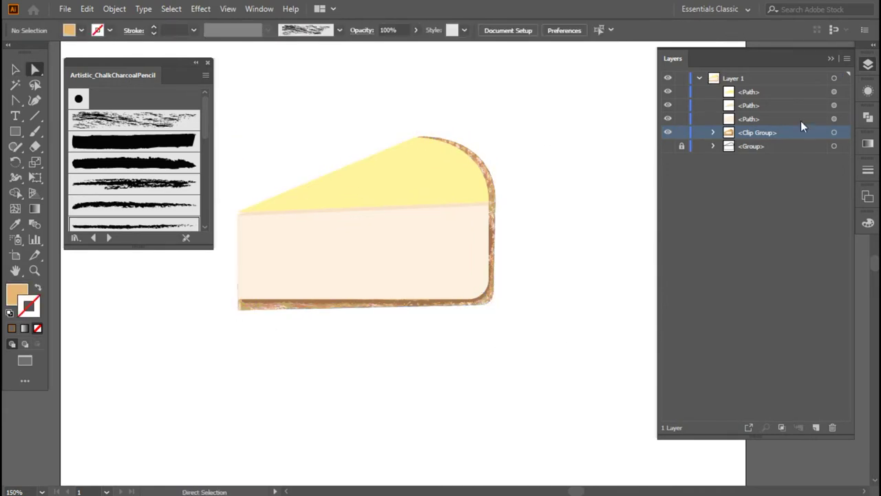
Lock the textured crust group and align the cream body's edge anchor with it
left_click(681, 132)
left_click(834, 118)
left_click_drag(487, 299, 477, 292)
left_click(490, 205)
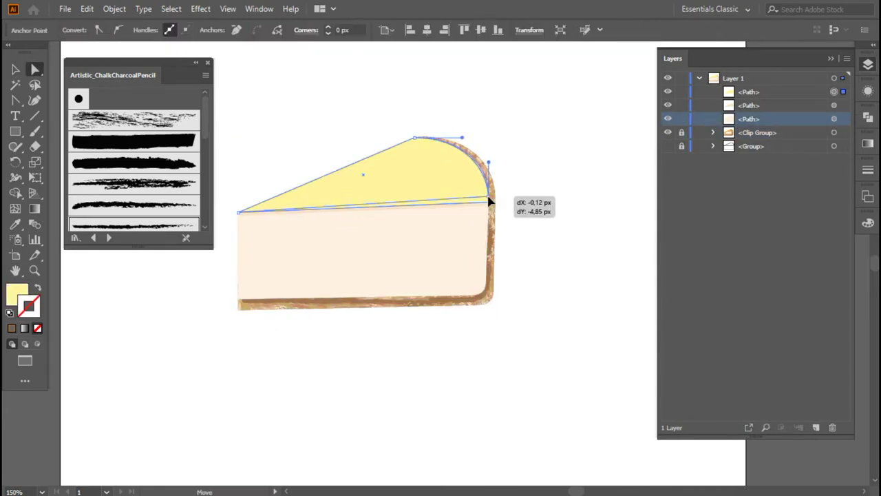
left_click(603, 131)
double_click(28, 305)
left_click(64, 188)
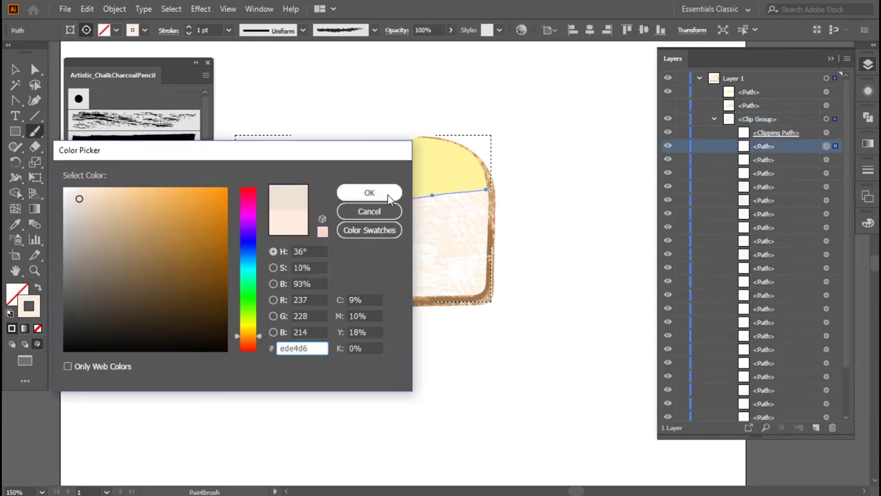
Set the body's chalk stroke colour to off-white #ede4d6 and collapse its texture group
left_click_drag(490, 196, 490, 196)
left_click(591, 184)
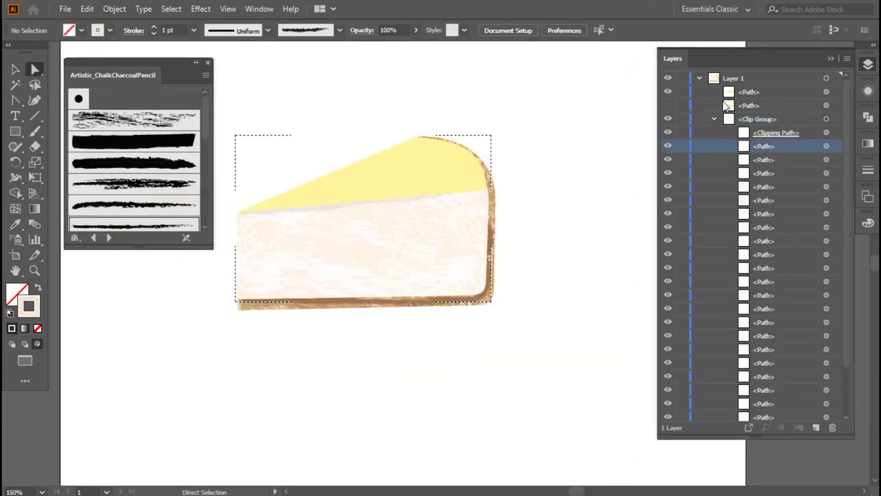
left_click(714, 119)
left_click(413, 166)
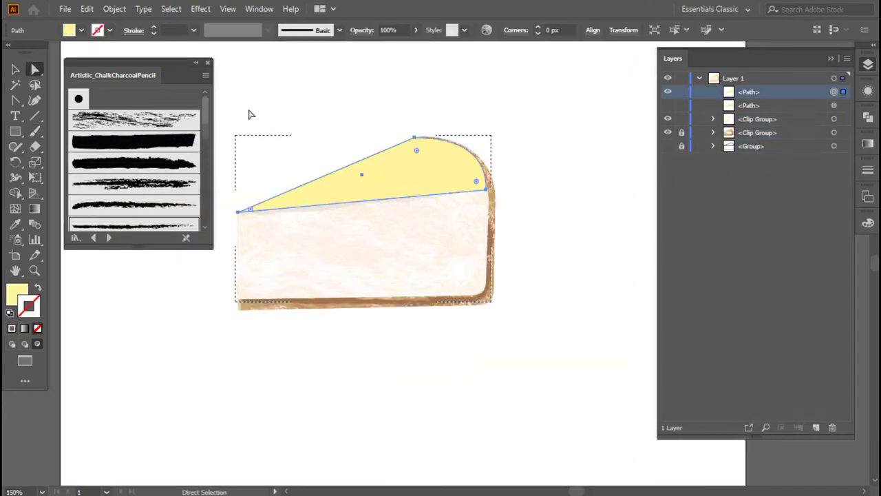
Nudge an anchor of the yellow top into place
left_click(527, 144)
left_click(489, 193)
left_click(425, 165)
left_click_drag(415, 138, 419, 142)
left_click(565, 158)
Reshape the top edge curve near its right end
left_click(834, 91)
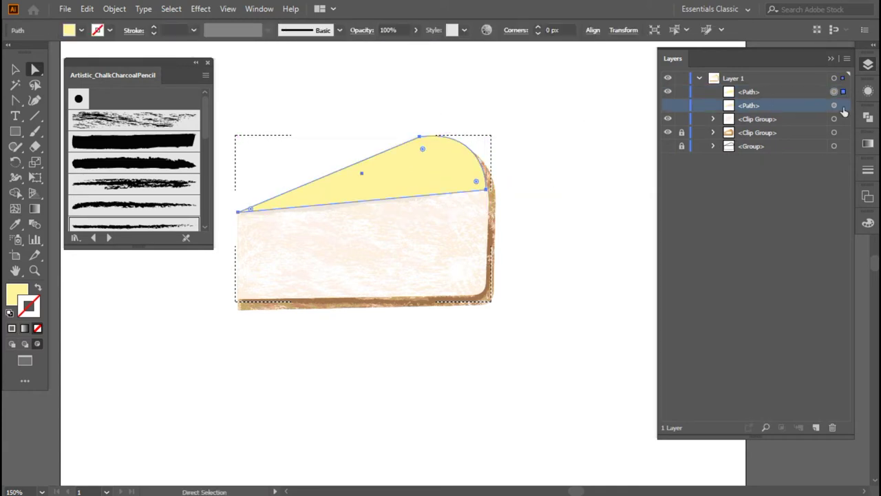
left_click(826, 145)
scroll(340, 124, "up", 4)
left_click(342, 228)
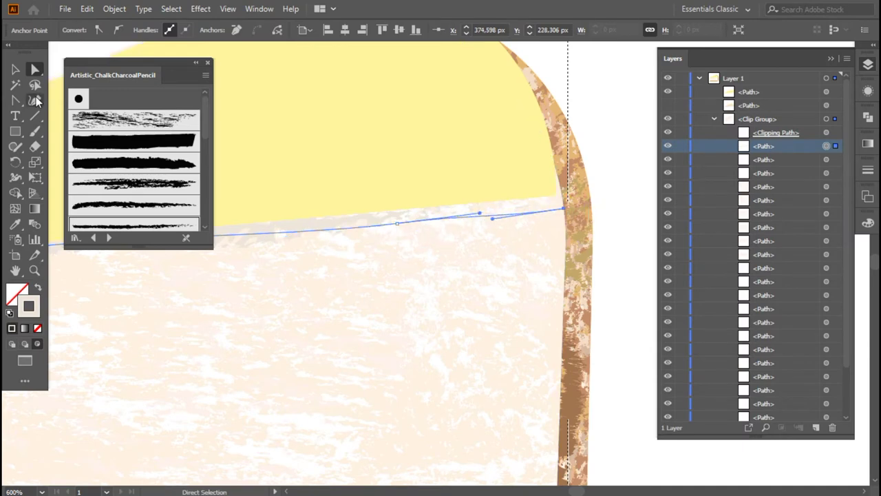
left_click_drag(522, 210, 569, 201)
left_click(637, 173)
key("ctrl+0")
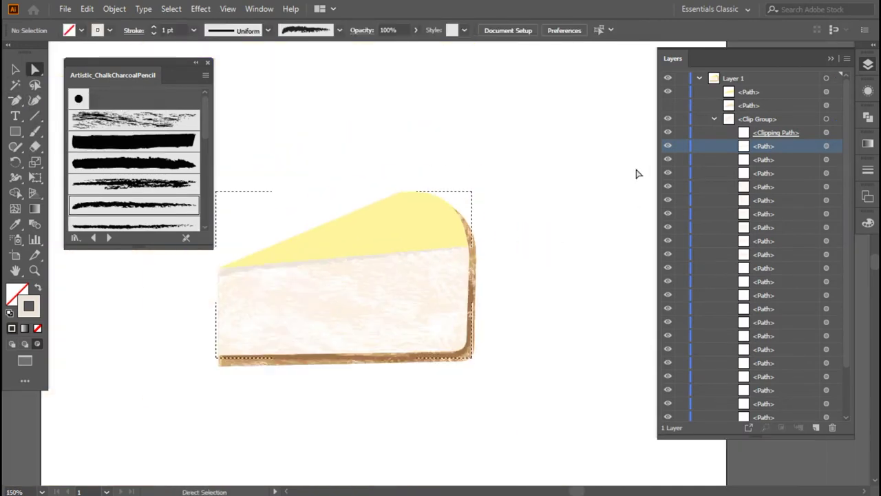
Delete the hidden extra <Path> left over in the Layers panel
key("v")
left_click(477, 276)
left_click(542, 243)
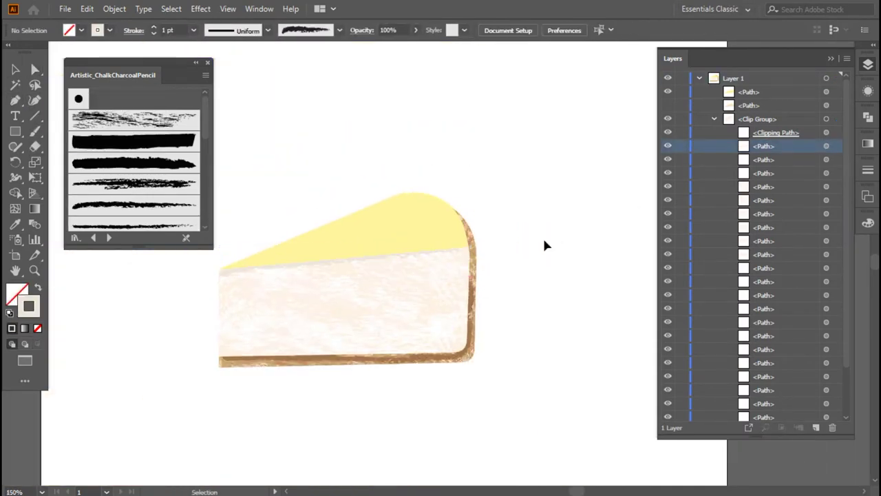
left_click(832, 427)
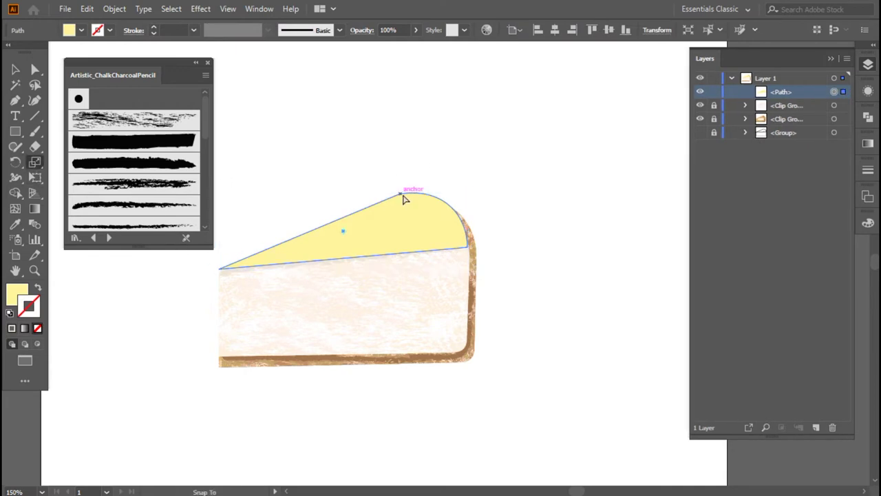
Level the yellow topping's curve handle and bend its corner to follow the crust
key("a")
left_click(147, 331)
key("ctrl+equal")
key("ctrl+equal")
key("ctrl+equal")
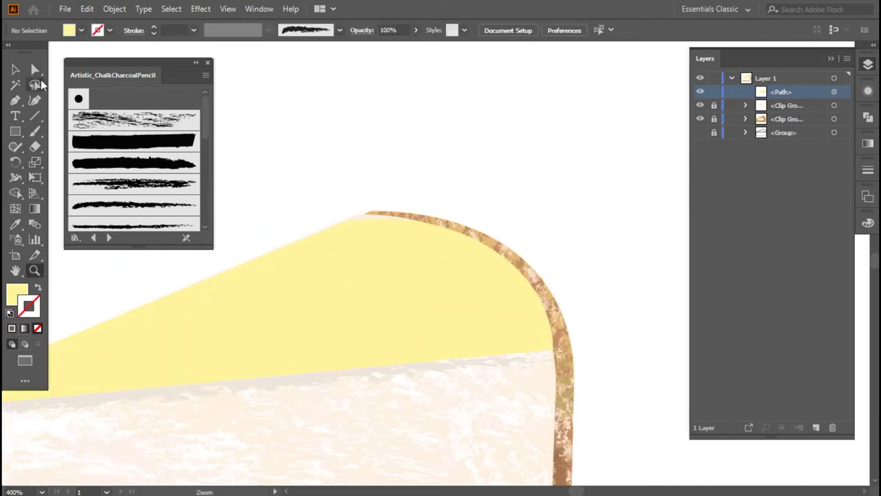
left_click_drag(422, 222, 458, 220)
left_click_drag(552, 276, 564, 249)
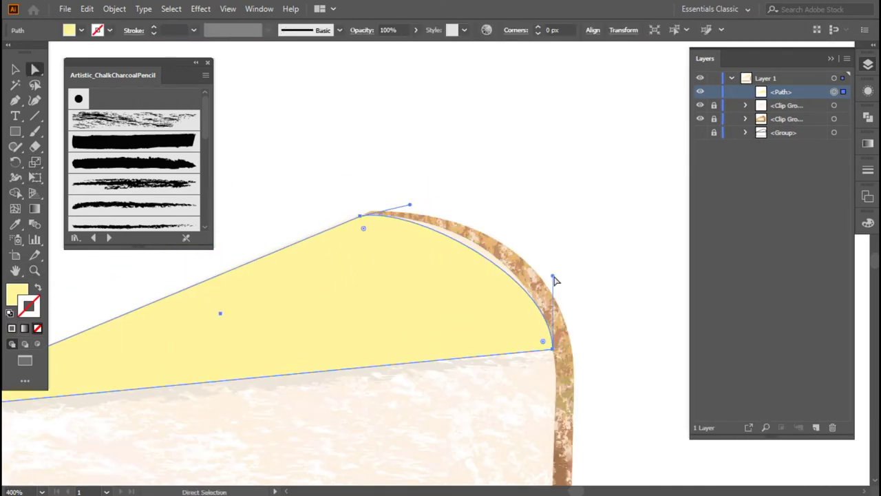
key("ctrl+shift+a")
key("ctrl+minus")
left_click(157, 121)
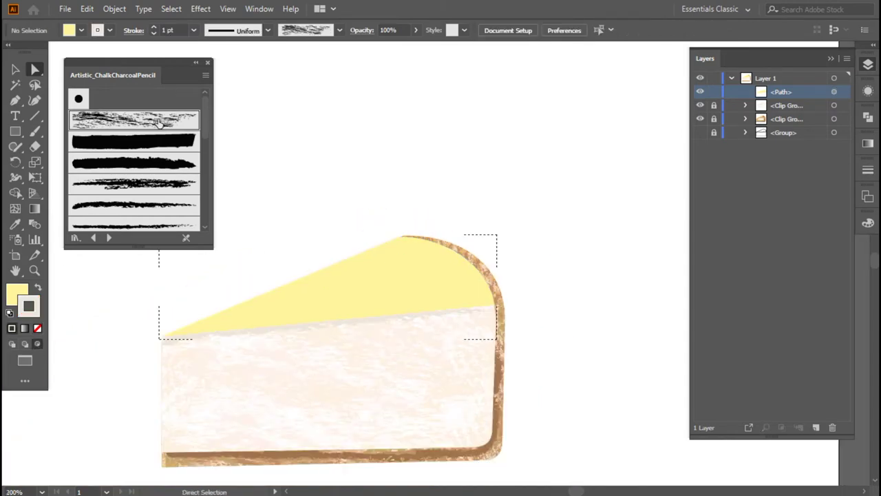
Set a yellow stroke with the Paintbrush and paint a chalk stroke along the yellow-cream boundary
double_click(29, 307)
key("Return")
key("b")
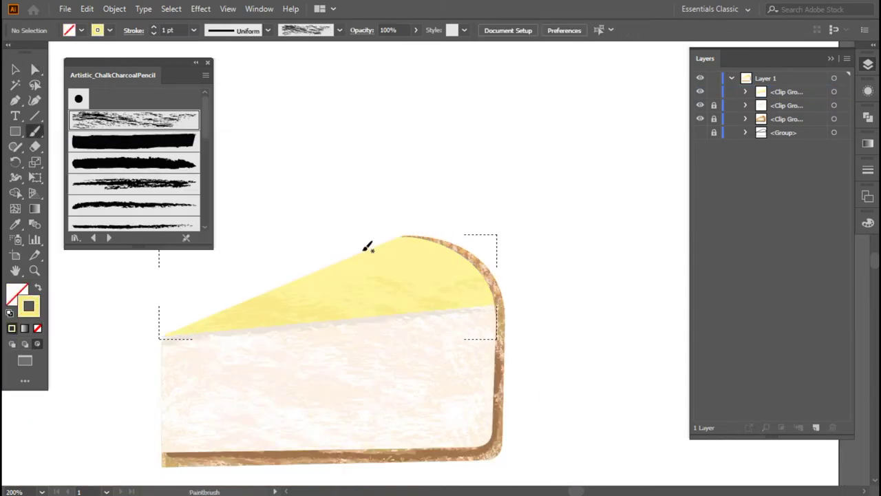
double_click(29, 307)
key("Return")
left_click_drag(157, 334, 495, 291)
Paint two more yellow strokes from the topping's left tip, then undo the last one
double_click(29, 307)
key("Return")
left_click_drag(166, 335, 276, 311)
left_click_drag(165, 335, 193, 329)
left_click(86, 9)
left_click(122, 21)
Paint a thin chalk highlight line from the topping's tip and shift it left along the cheese edge
scroll(172, 138, "down", 3)
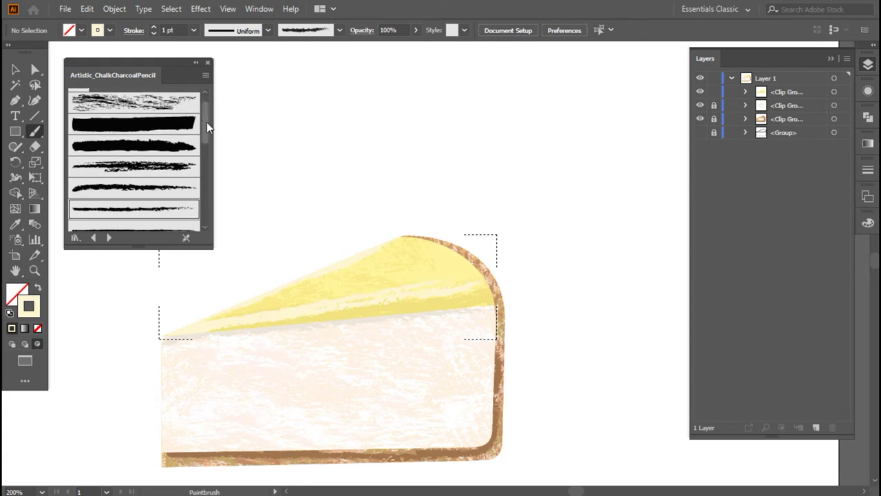
left_click(134, 174)
left_click_drag(166, 335, 207, 326)
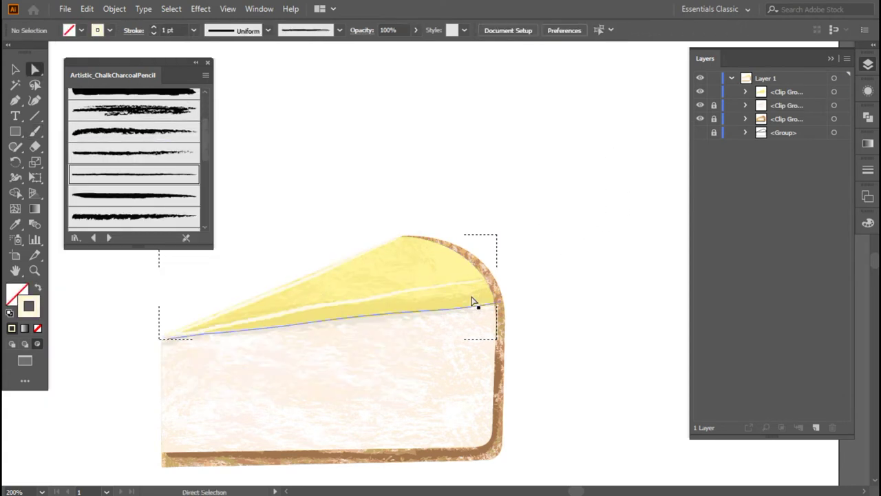
left_click_drag(472, 301, 326, 315)
left_click(163, 431)
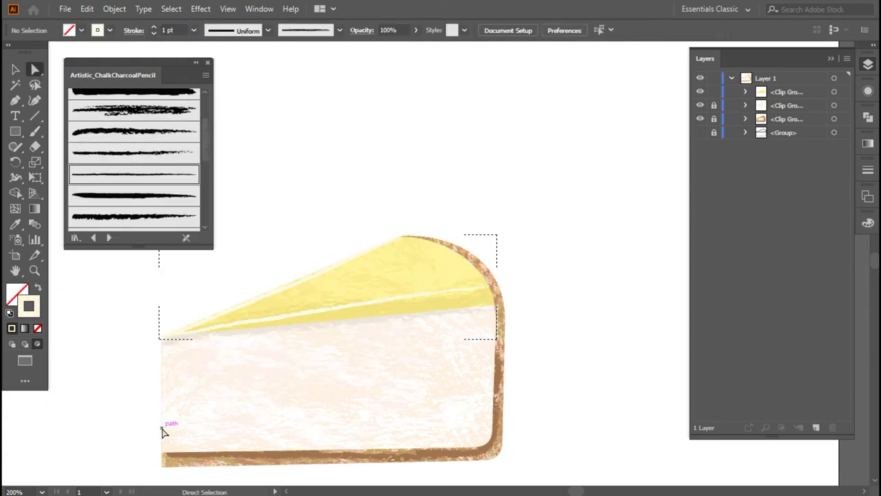
Paint yellow strokes with another chalk brush along the topping's curved top edge
left_click(390, 303)
double_click(28, 305)
left_click(369, 191)
key("b")
left_click(135, 152)
left_click_drag(403, 237, 481, 265)
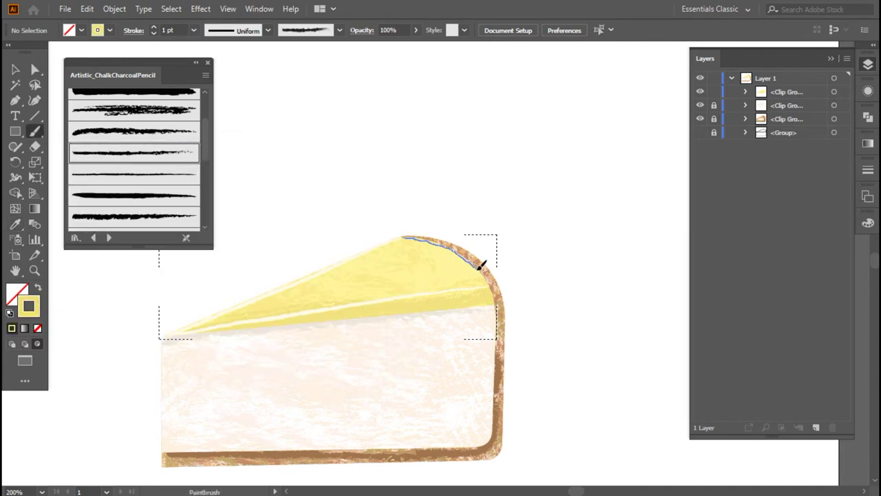
double_click(28, 306)
left_click(374, 191)
left_click_drag(404, 237, 461, 248)
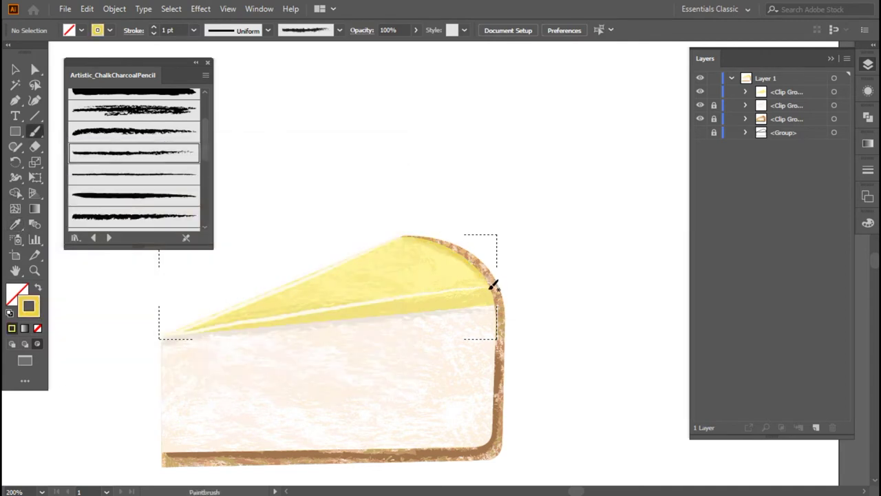
Hide the yellow topping group and select a path inside the crust clip group
left_click(745, 118)
key("ctrl+minus")
key("ctrl+minus")
key("ctrl+minus")
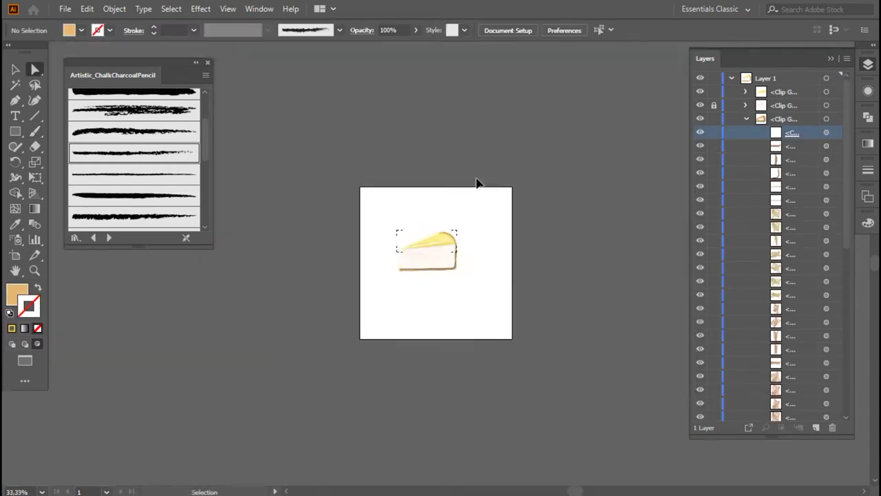
key("ctrl+plus")
key("ctrl+plus")
key("ctrl+plus")
key("i")
left_click(826, 118)
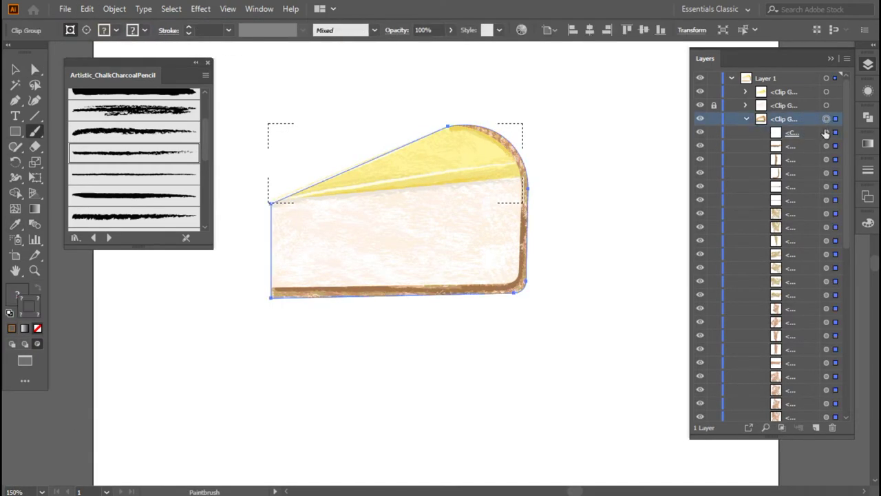
key("v")
scroll(792, 276, "down", 5)
left_click(623, 149)
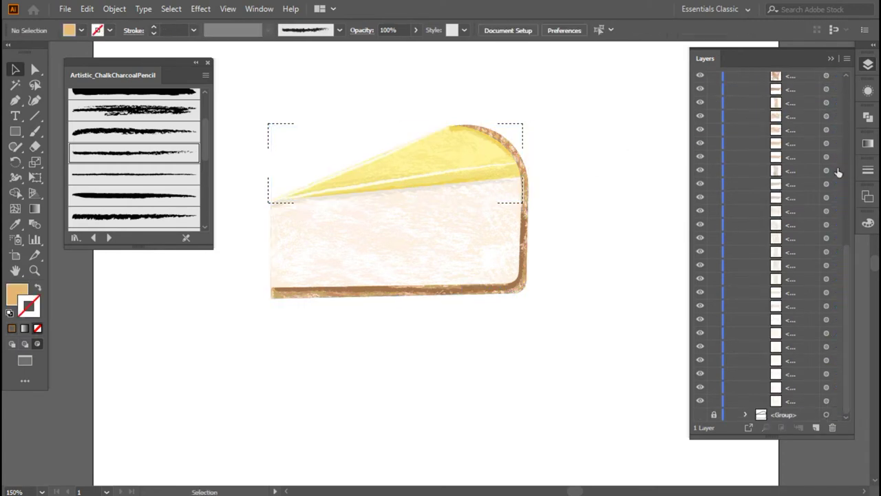
scroll(792, 207, "up", 10)
left_click(700, 85)
left_click(808, 125)
key("b")
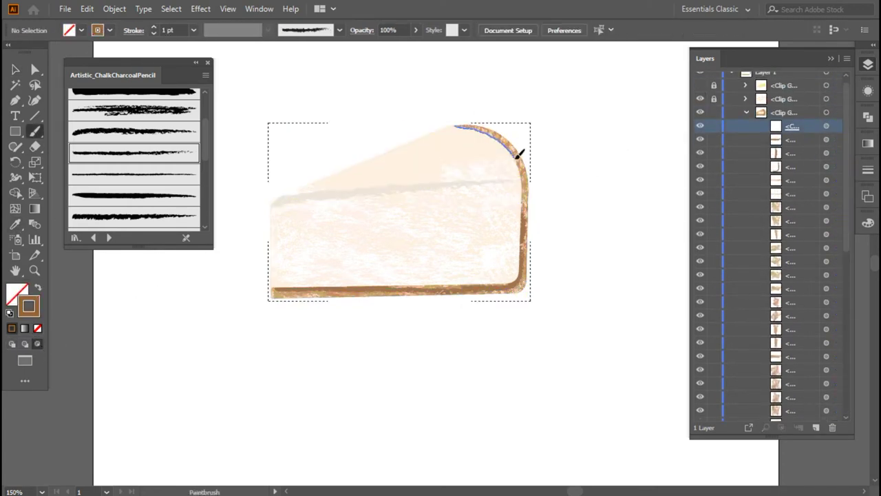
Smooth the crust's rounded top-right curve by adding an anchor point and reshaping it
key("plus")
left_click_drag(505, 135, 531, 169)
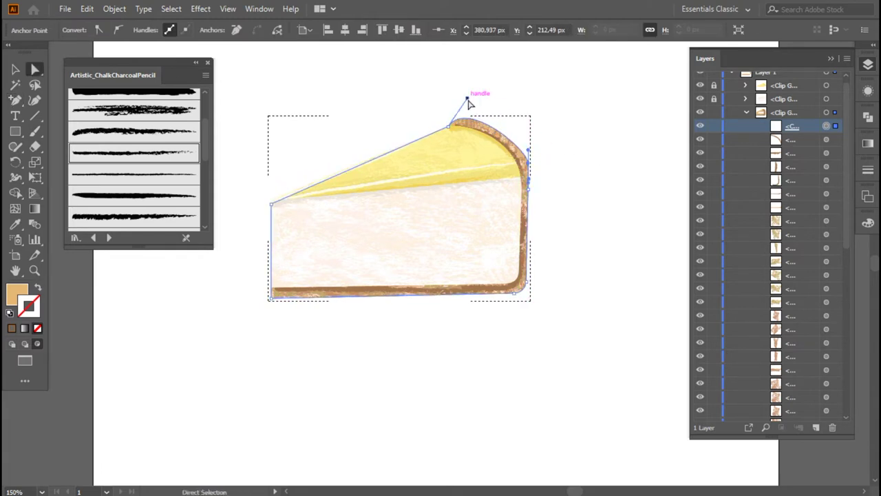
left_click(486, 103)
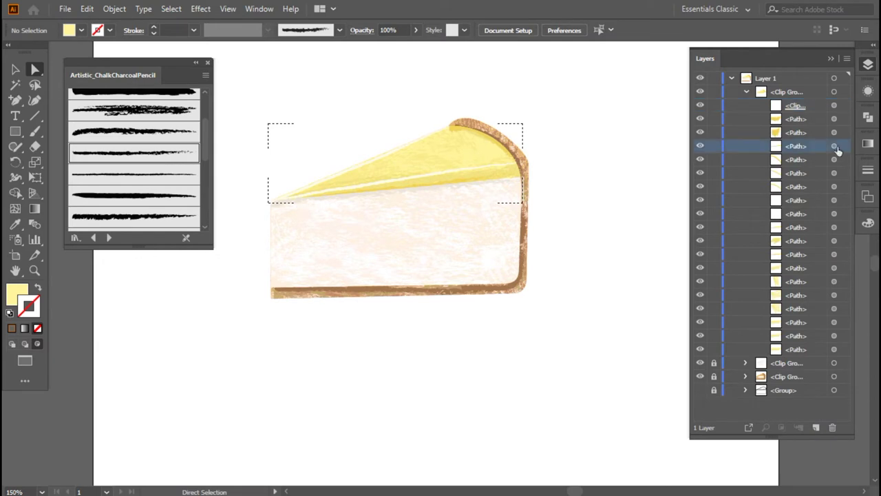
Thin one of the topping's chalk strokes to 0.25 pt
left_click(834, 146)
left_click(188, 34)
left_click(124, 348)
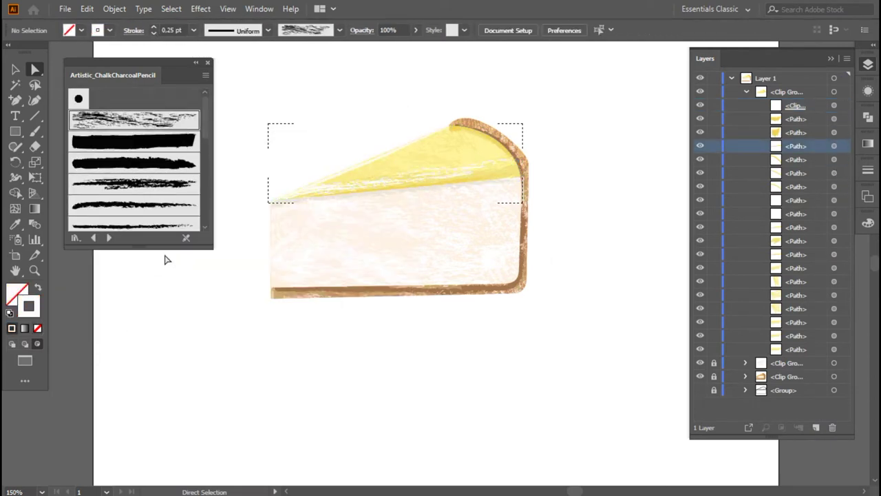
Sample the cream colour from the cake clip group with the Eyedropper
left_click(277, 216)
key("i")
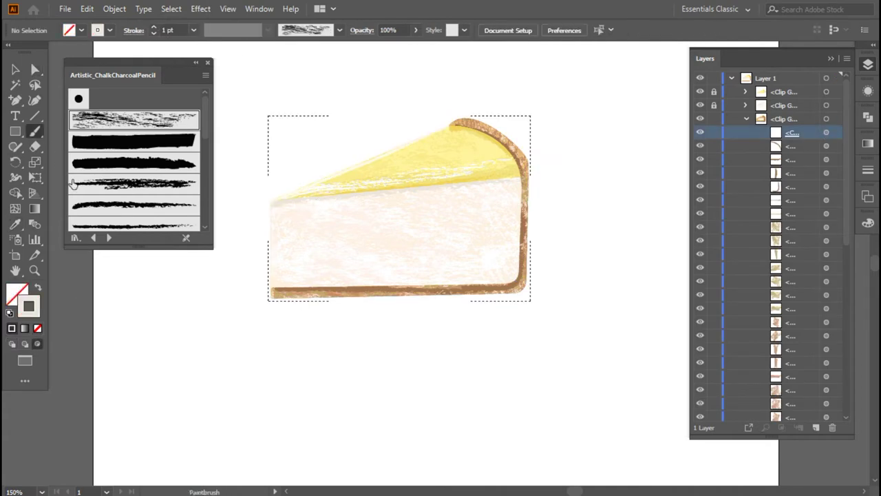
left_click(757, 120)
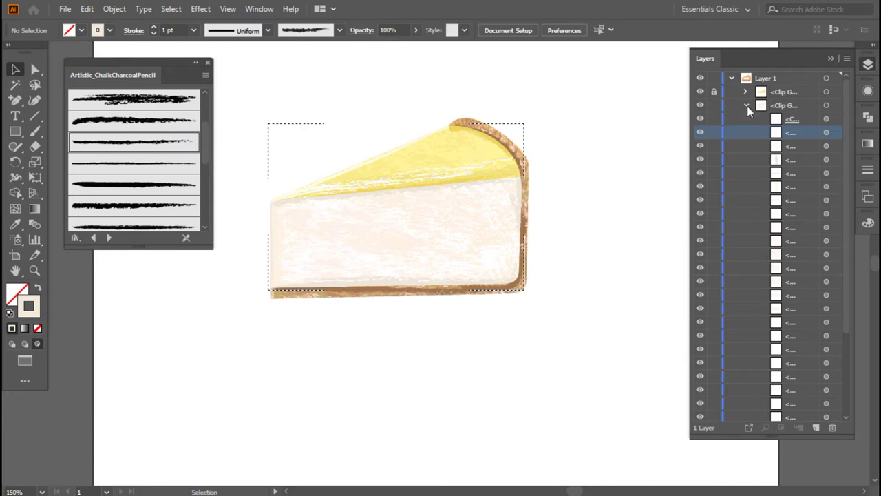
Lock the lower cake layers and hide the cheesecake groups
left_click(746, 105)
left_click_drag(714, 105, 714, 133)
left_click(700, 132)
key("l")
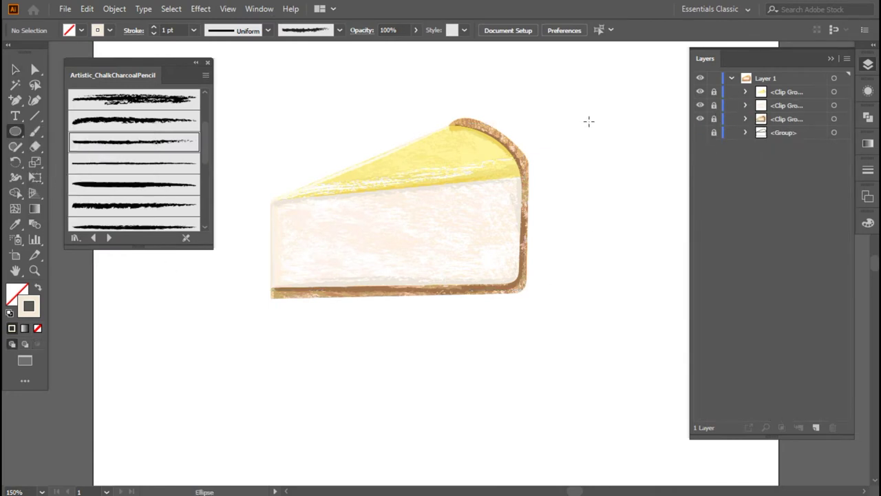
left_click(700, 91)
left_click_drag(700, 106, 700, 119)
Draw a circle, reshape it into a wedge, and copy it into three fanned lemon segments
left_click_drag(351, 166, 486, 300)
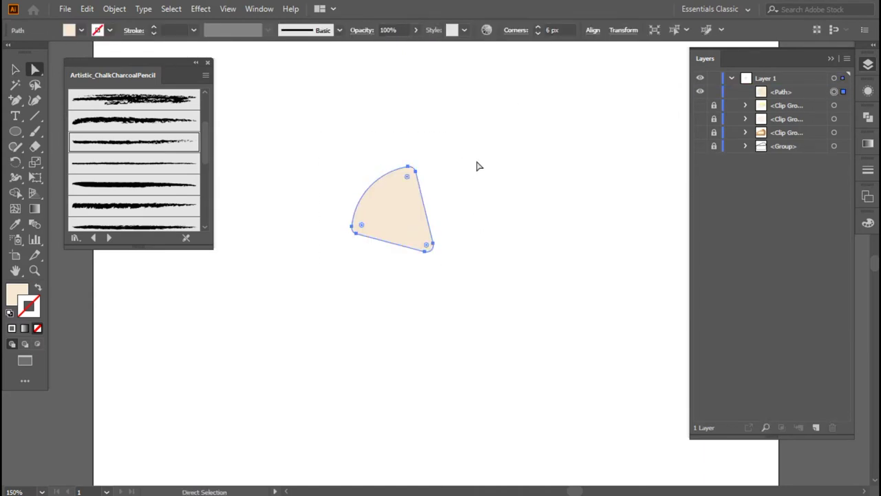
left_click_drag(415, 238, 446, 263)
left_click(454, 122)
key("v")
mouse_move(413, 206)
left_mouse_down()
mouse_move(462, 194)
mouse_move(469, 207)
mouse_move(527, 226)
left_mouse_up()
left_click(528, 295)
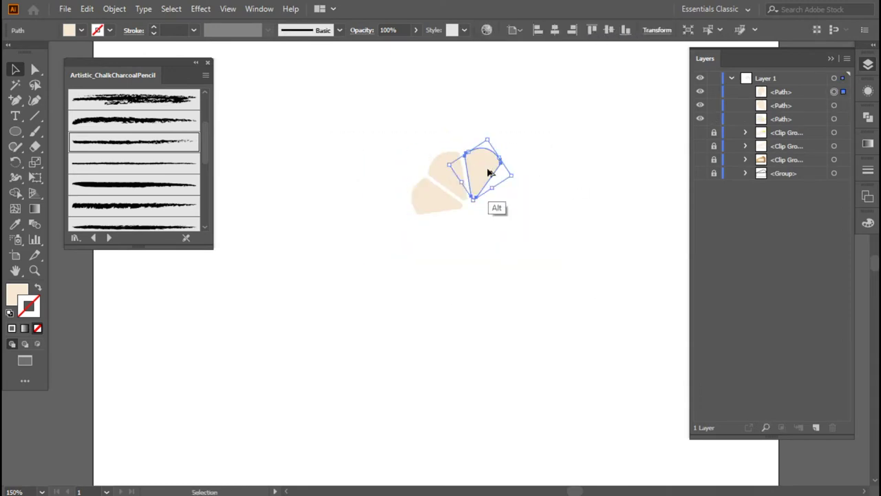
left_click_drag(492, 177, 506, 199)
Draw a cream circle for the rind and cut it at its left point with Scissors
left_click(440, 175)
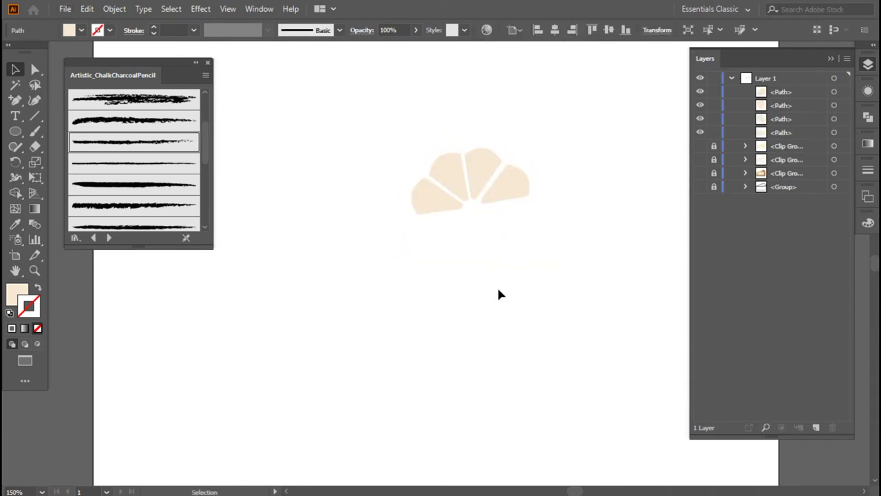
key("l")
left_click_drag(409, 142, 535, 267)
key("c")
left_click(409, 204)
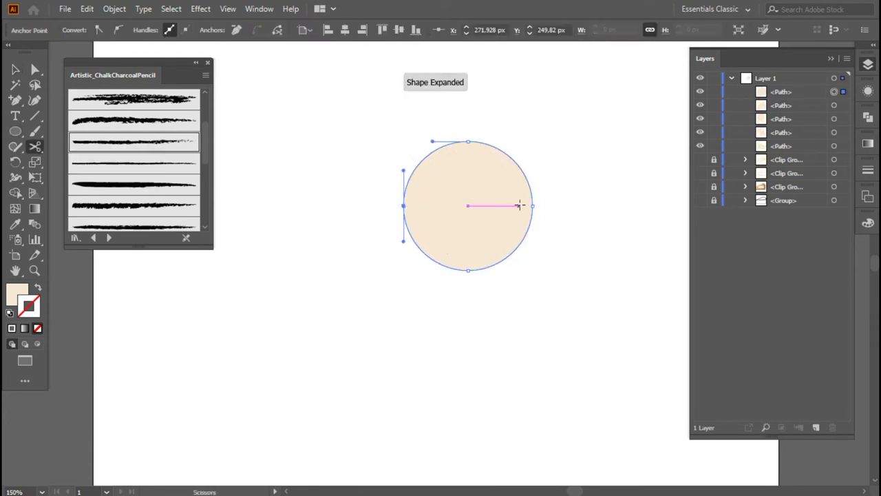
Cut the circle's right point and delete its lower half, leaving a tan semicircle
left_click(535, 205)
key("Delete")
key("p")
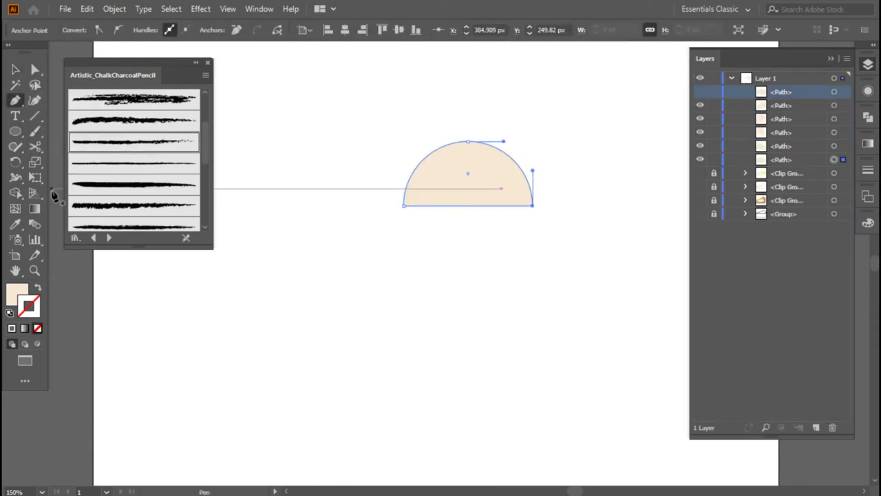
double_click(21, 294)
left_click(374, 191)
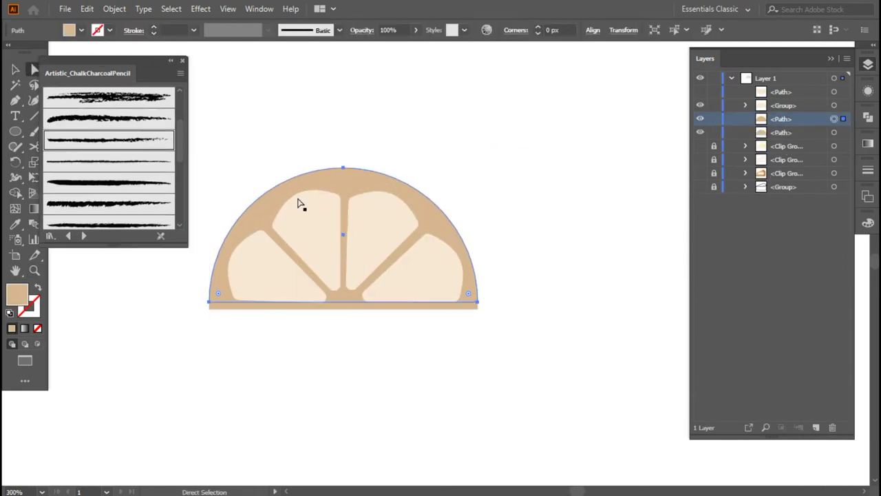
Try a darker outer rind colour and new colours for the segments and rings
double_click(17, 295)
left_click(374, 190)
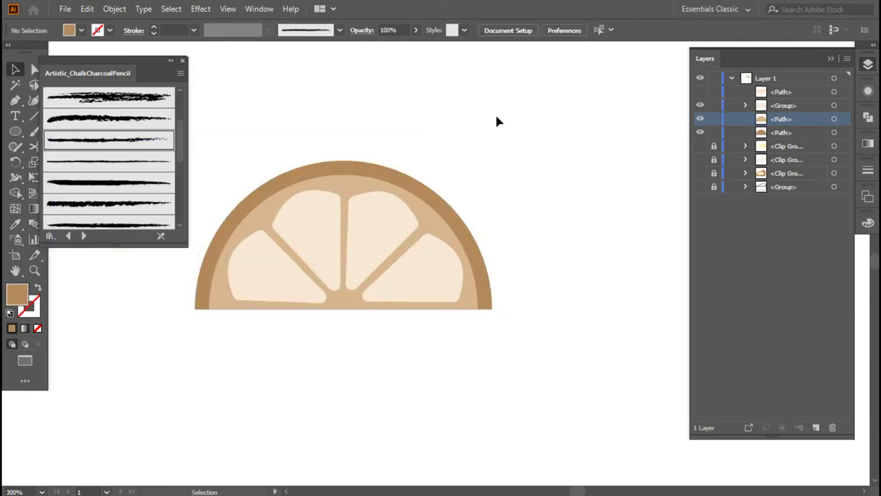
left_click(310, 227)
double_click(17, 295)
double_click(17, 294)
double_click(17, 295)
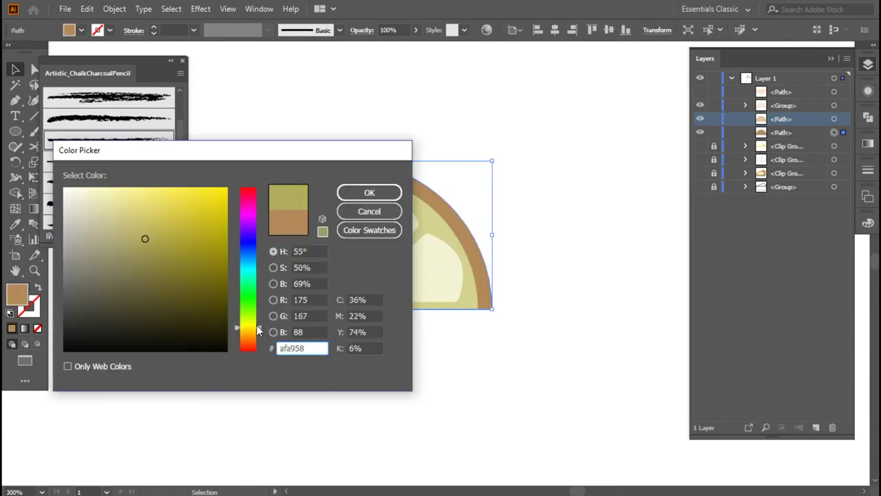
Set the outer rind to a deeper yellow and give the inner ring a new yellow
left_click(368, 190)
double_click(18, 294)
left_click(369, 193)
double_click(18, 295)
left_click(370, 193)
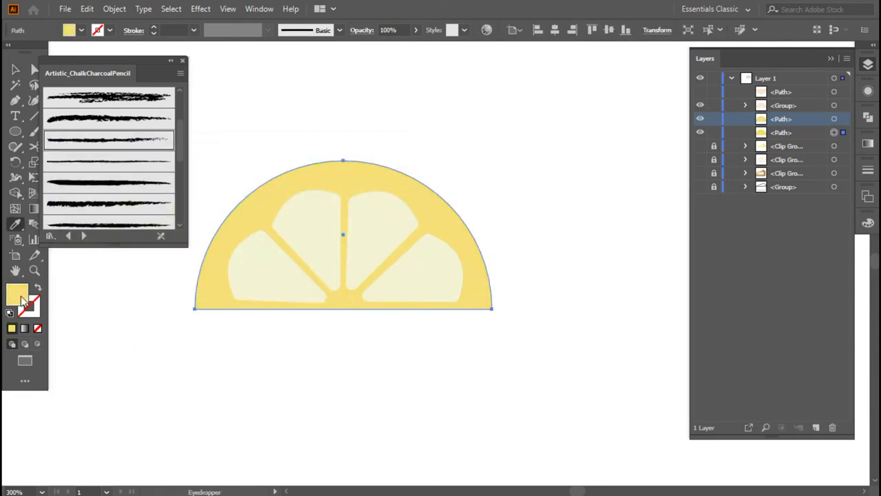
double_click(17, 294)
left_click(369, 193)
Give the lemon segments a pale yellow fill and reselect their group
left_click(310, 227)
double_click(17, 294)
left_click(370, 193)
left_click(580, 286)
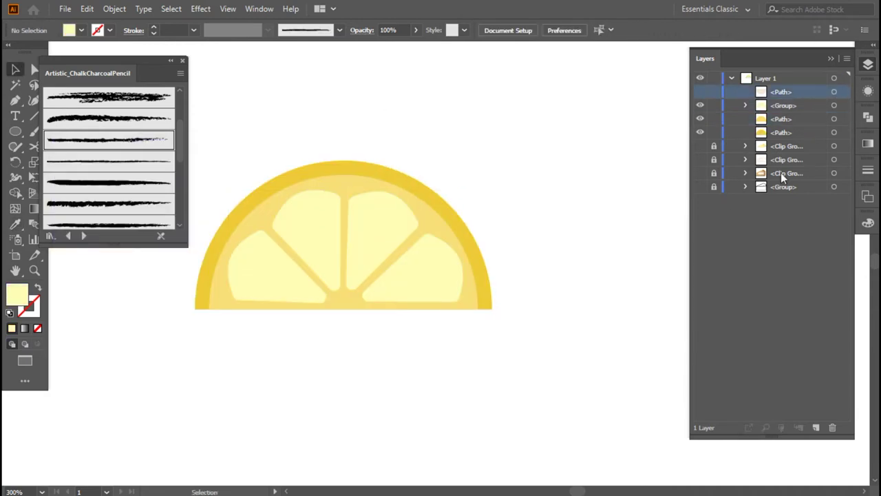
left_click(745, 91)
left_click(745, 91)
left_click(344, 192)
left_click(545, 178)
left_click(334, 200)
Move the lemon slice about 95 px to the left
left_click(606, 186)
left_click_drag(343, 236, 277, 236)
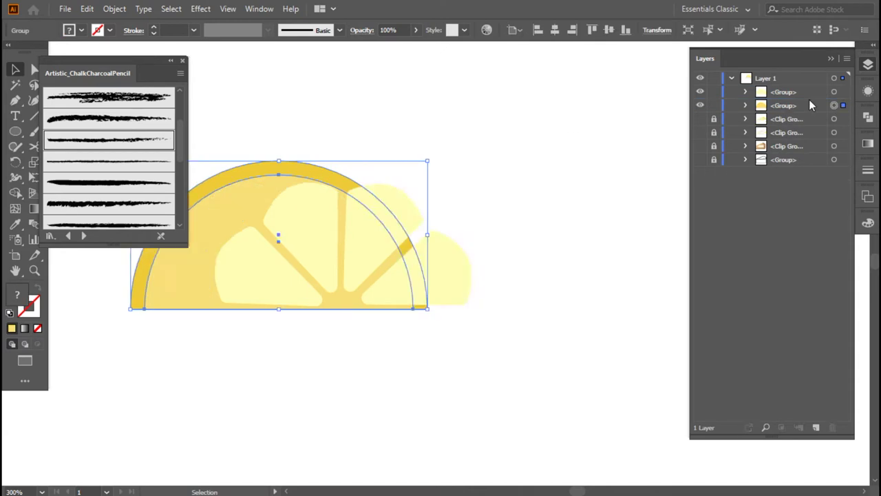
left_click(556, 219)
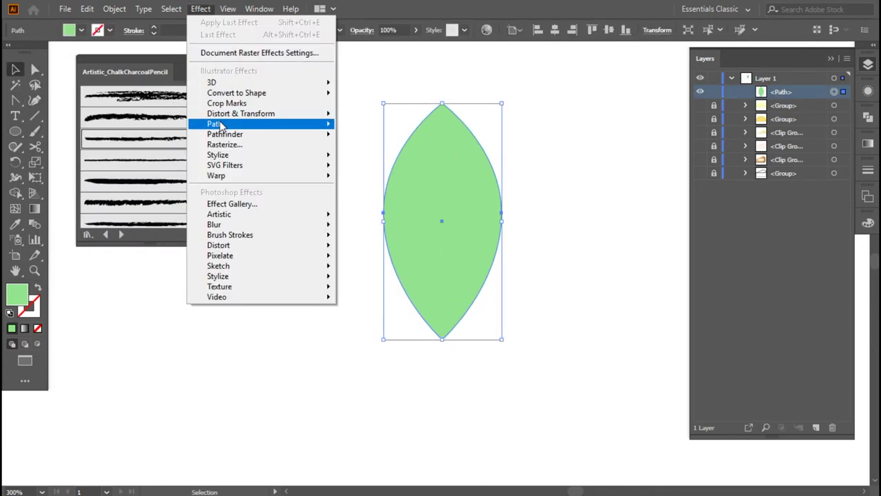
Adjust the Zig Zag ridges per segment to 14, then down to 2
left_click_drag(687, 194, 694, 193)
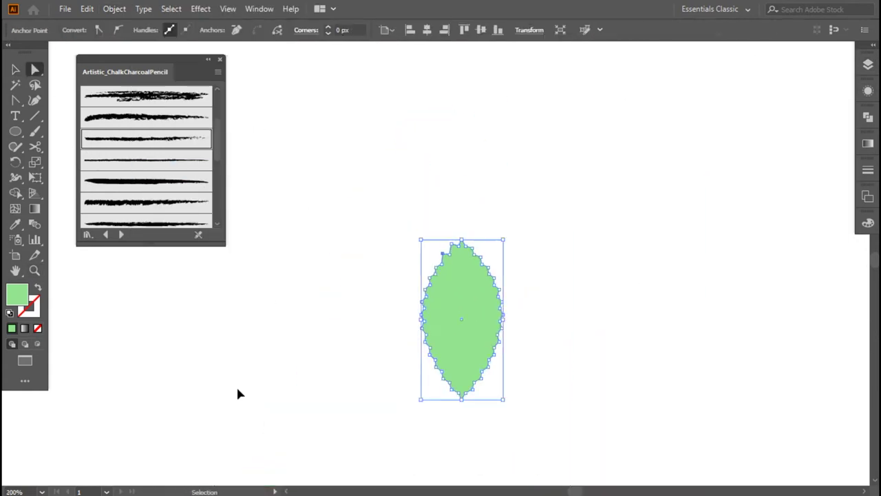
left_click(746, 122)
left_click_drag(694, 193, 687, 204)
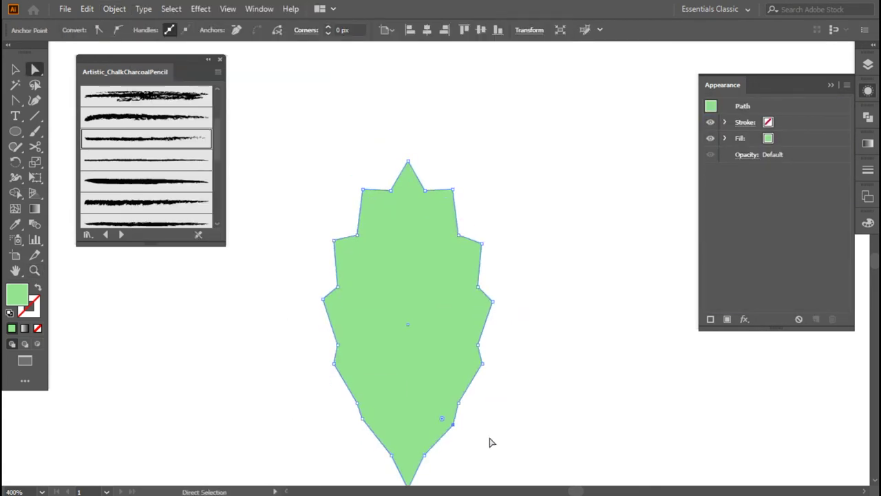
Reshape the leaf into a rounder jagged outline with Direct Selection, undoing a taller stretch
key("ctrl+minus")
left_click(440, 419)
left_click(419, 360)
key("v")
left_click_drag(421, 201, 408, 191)
key("a")
key("F7")
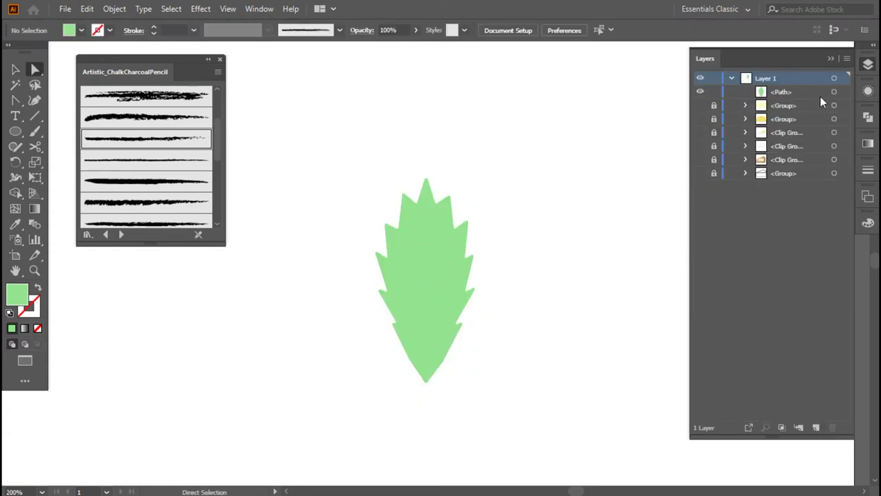
key("ctrl+z")
left_click_drag(475, 227, 387, 257)
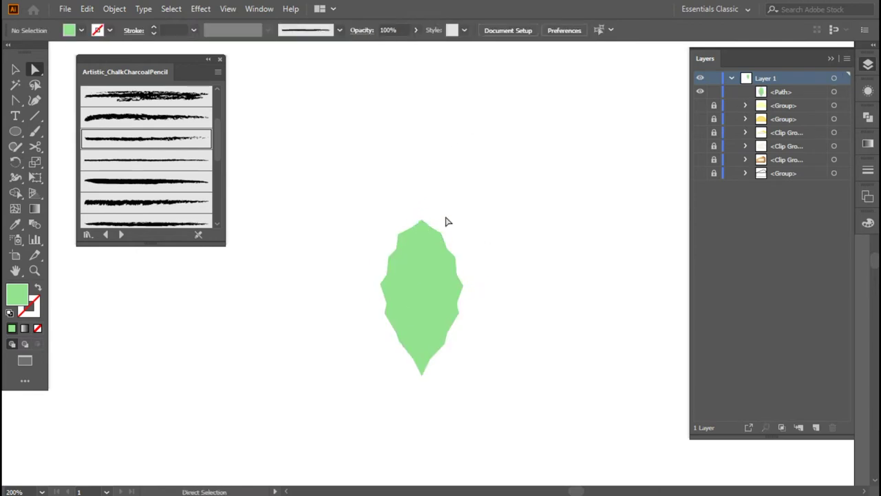
Show the hidden cheesecake and brown crust layers again
key("v")
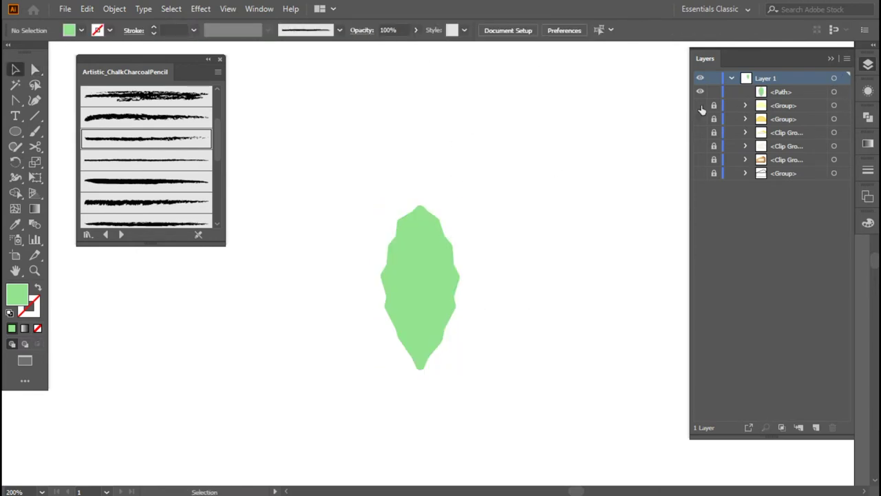
left_click(700, 92)
left_click(700, 132)
left_click(700, 146)
left_click(701, 160)
left_click(700, 160)
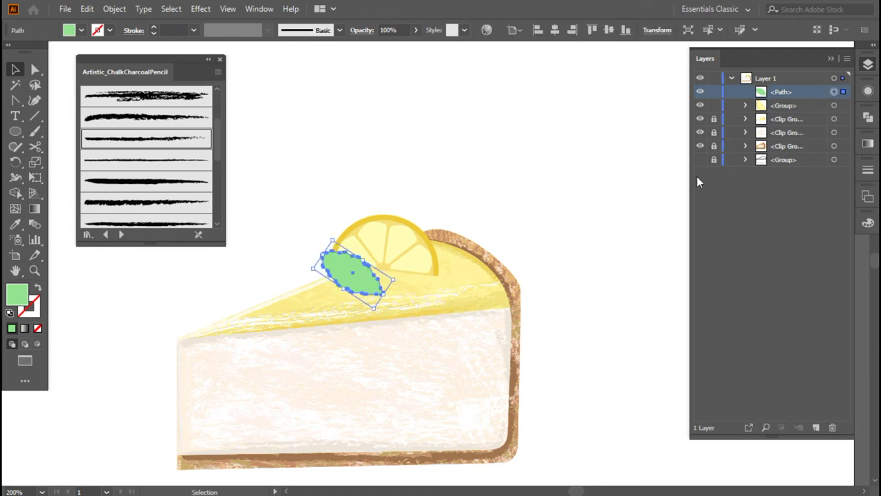
Drag the jagged leaf onto the cake top, tilted against the lemon slice's lower-left edge
left_click_drag(386, 275, 393, 286)
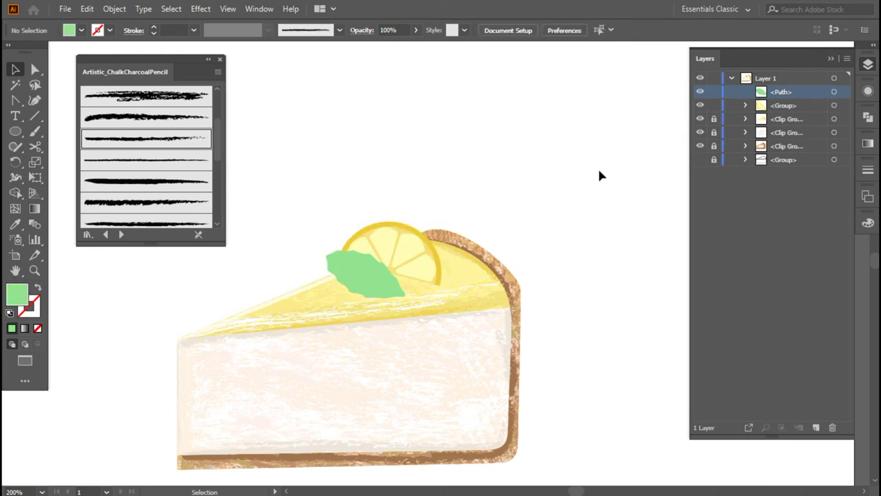
Nudge the lemon slice slightly right and select the lemon rind path
left_click_drag(421, 256, 429, 256)
left_click(363, 275)
left_click(586, 193)
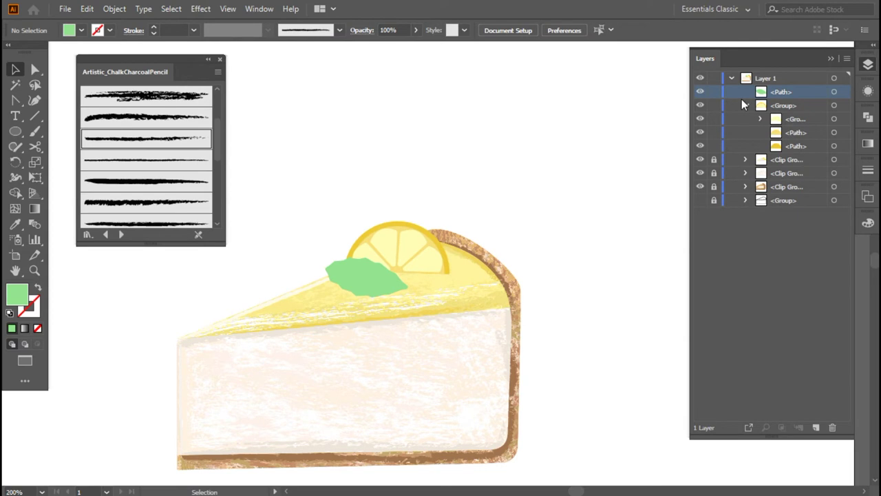
left_click(795, 145)
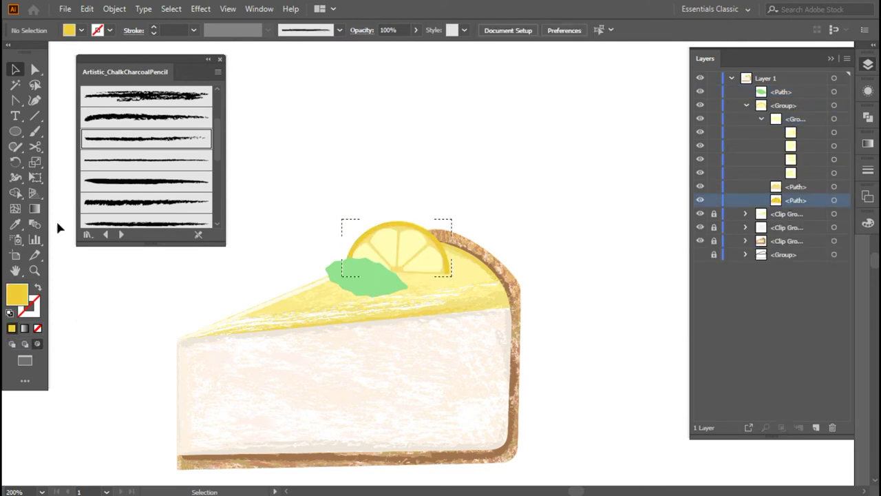
Pick the Paintbrush and set a yellow brush colour in the Color Picker
left_click(34, 131)
double_click(28, 306)
left_click(369, 191)
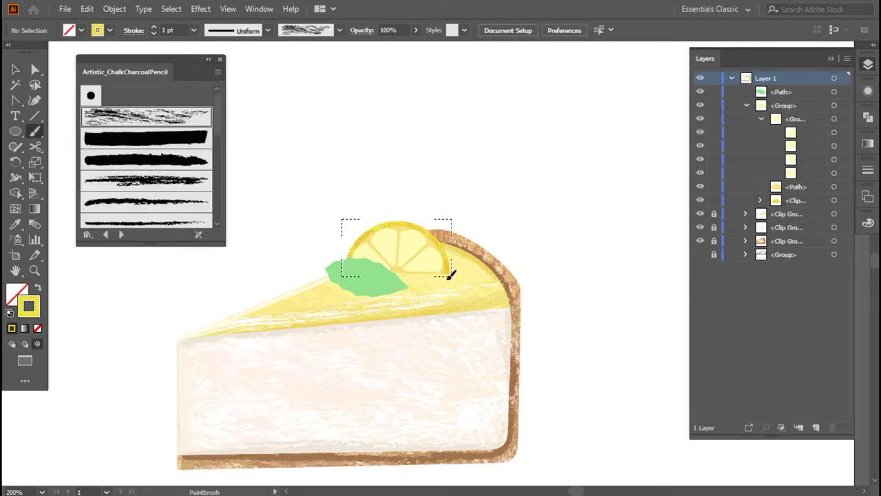
double_click(28, 306)
left_click(183, 195)
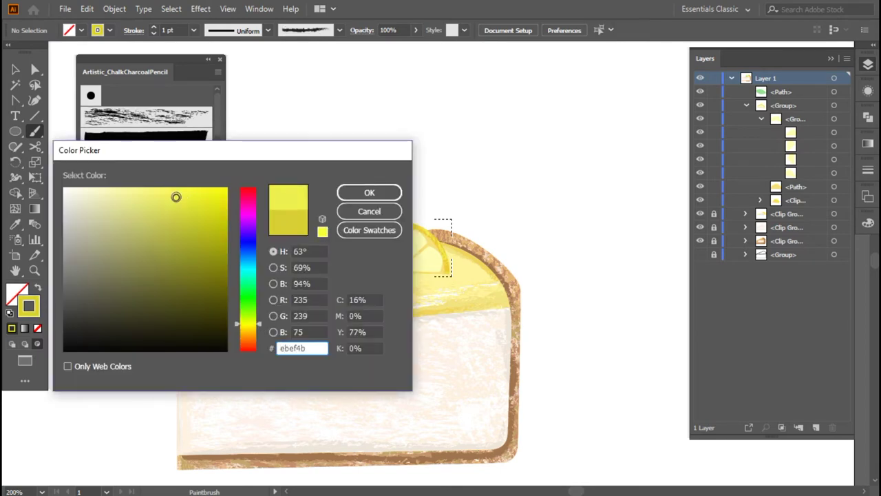
left_click(370, 190)
Select a lemon segment path and give the brush a saturated bright yellow
left_click(833, 132)
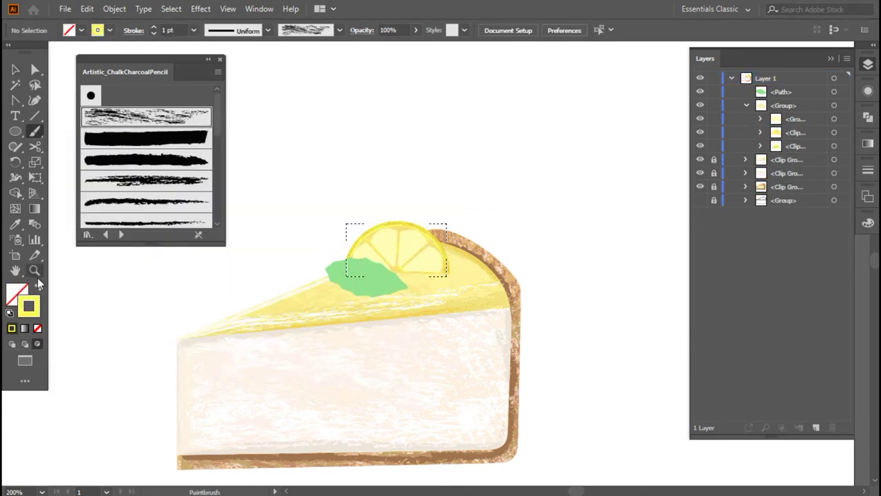
double_click(28, 306)
left_click(369, 191)
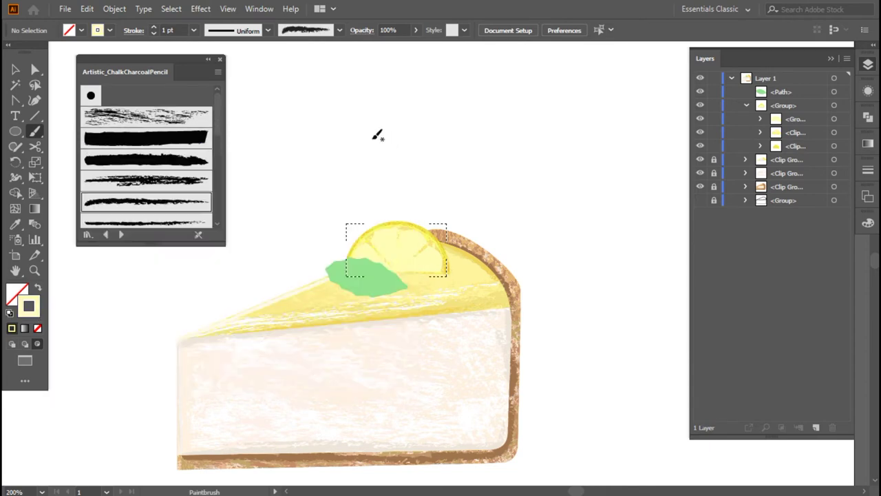
double_click(28, 305)
left_click(214, 194)
left_click(369, 190)
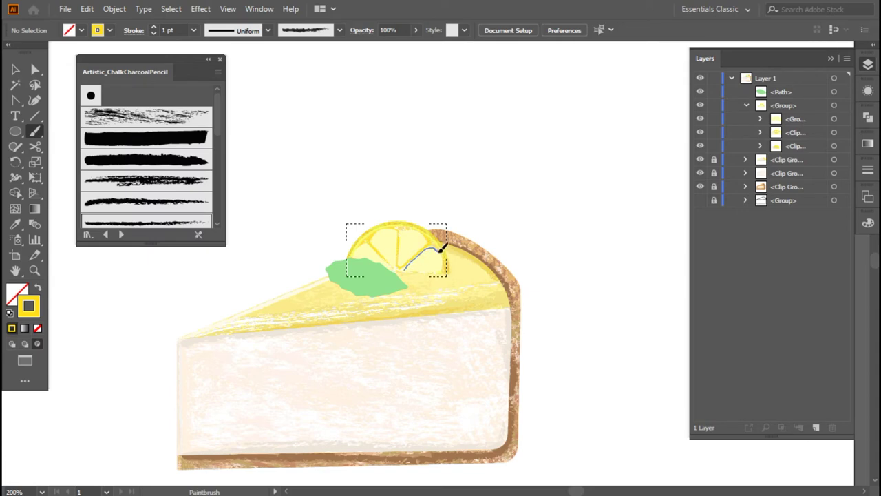
Paint a chalky yellow stroke along the lemon's left edge and adjust its stroke colour
left_click_drag(352, 257, 368, 236)
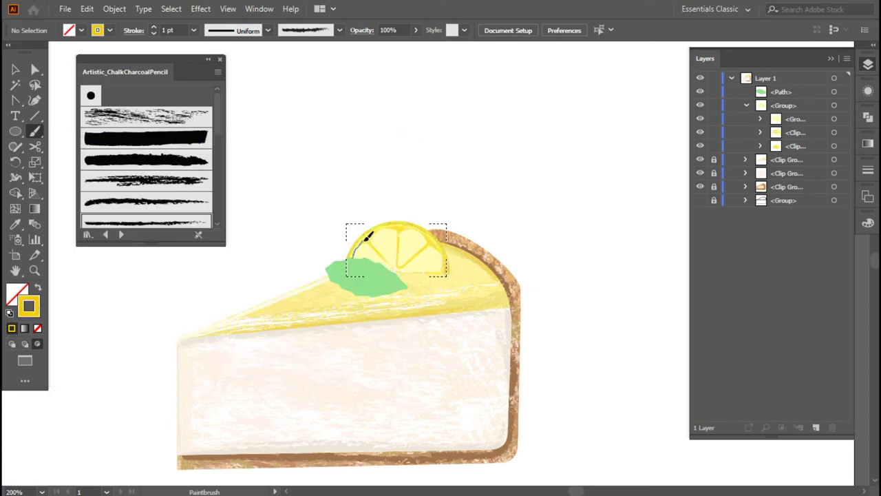
left_click(826, 159)
double_click(28, 305)
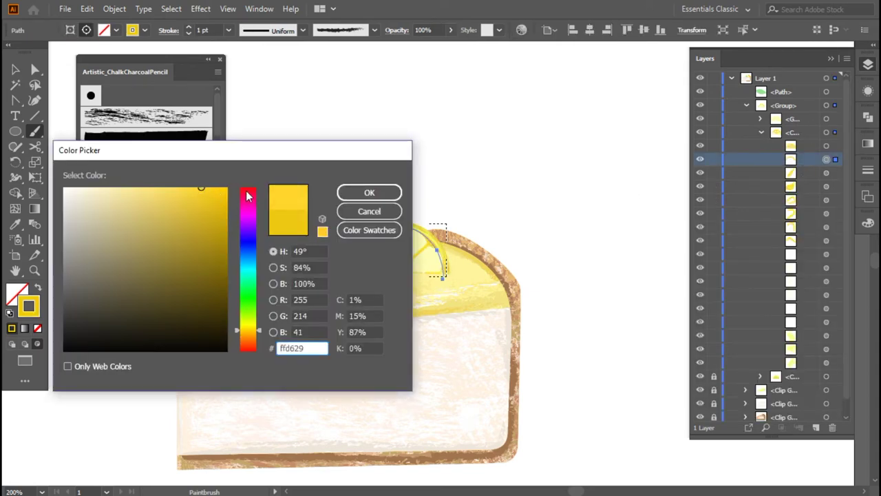
left_click(370, 192)
left_click(826, 186)
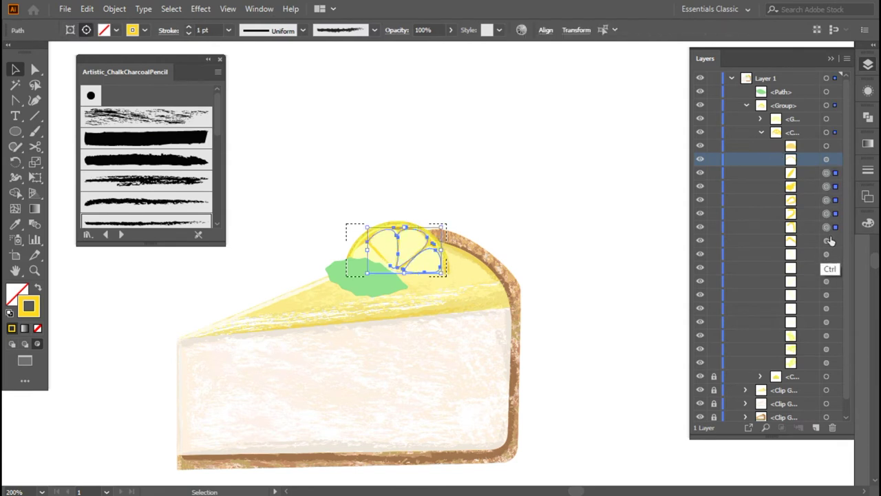
Undo trial changes and thin the chalk stroke to 0.25 pt
key("ctrl+z")
key("ctrl+z")
key("ctrl+3")
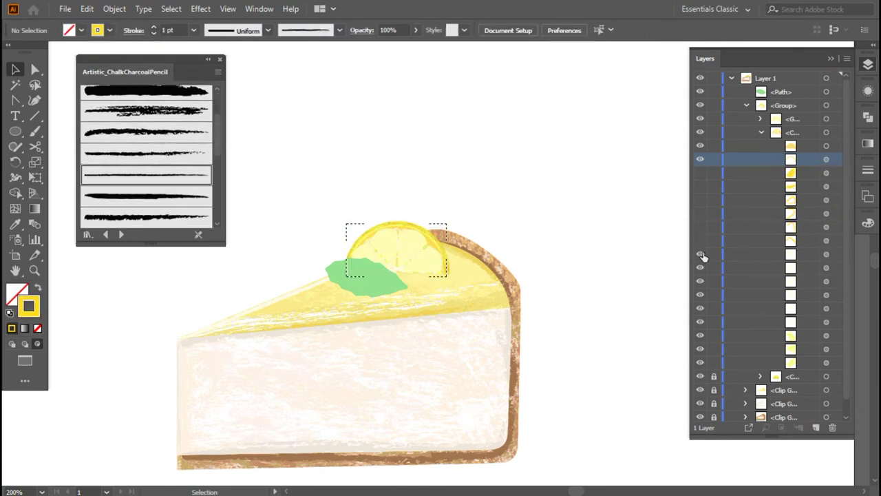
key("ctrl+z")
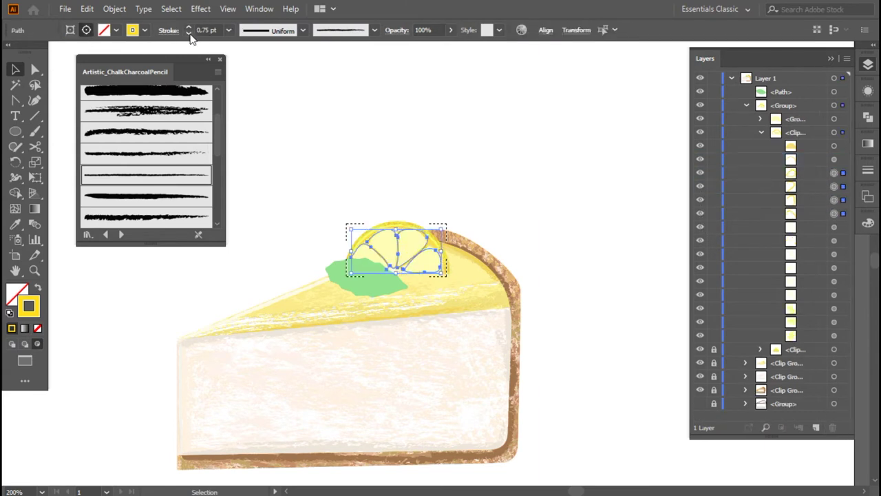
key("ctrl+z")
left_click(703, 159)
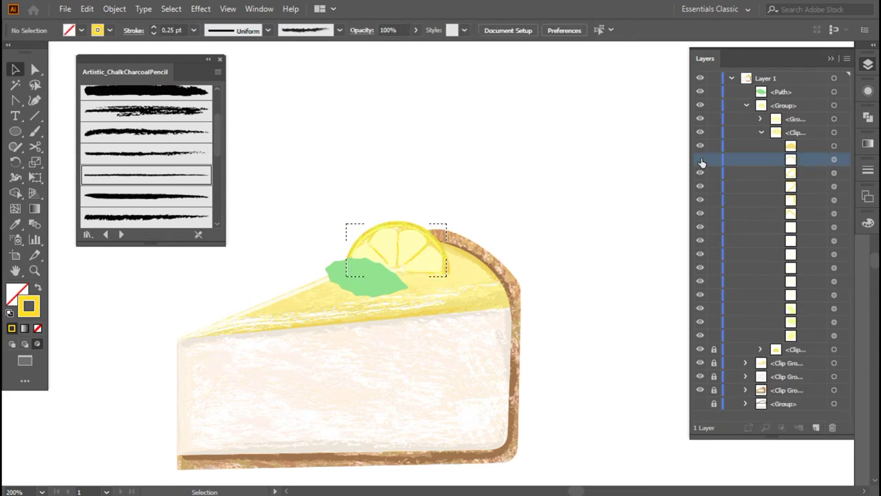
key("ctrl+z")
key("ctrl+z")
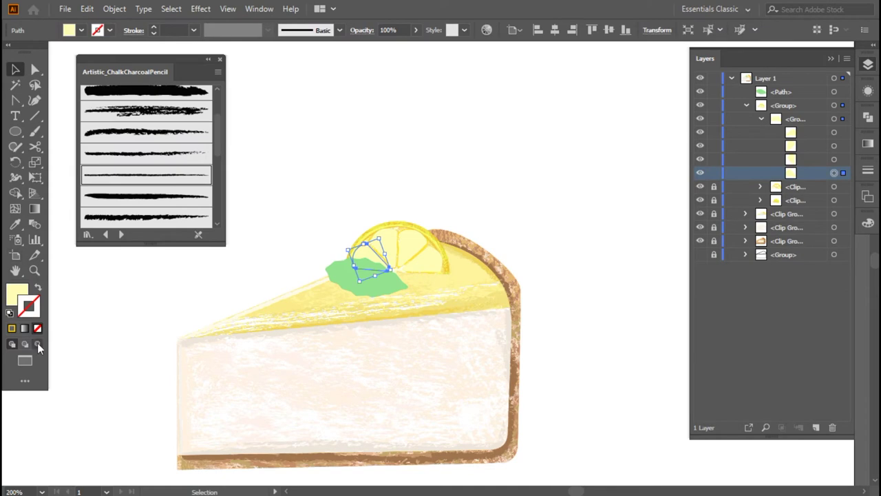
key("b")
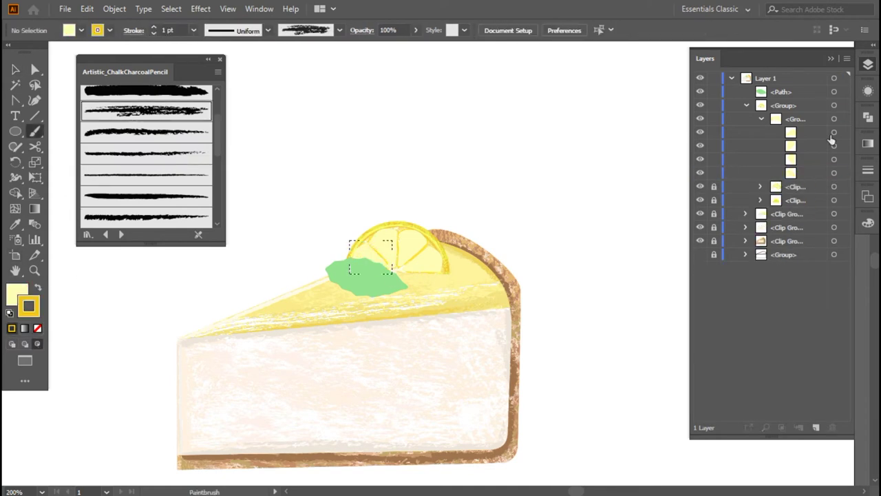
Ungroup the lemon, give its path a 1 pt gold stroke and the fifth chalk brush
left_click(114, 8)
left_click(138, 79)
key("i")
left_click(395, 276)
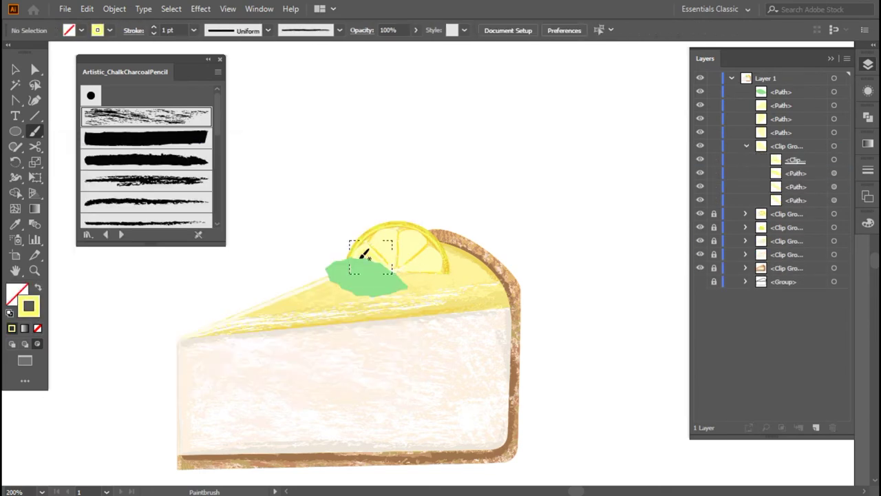
left_click(129, 203)
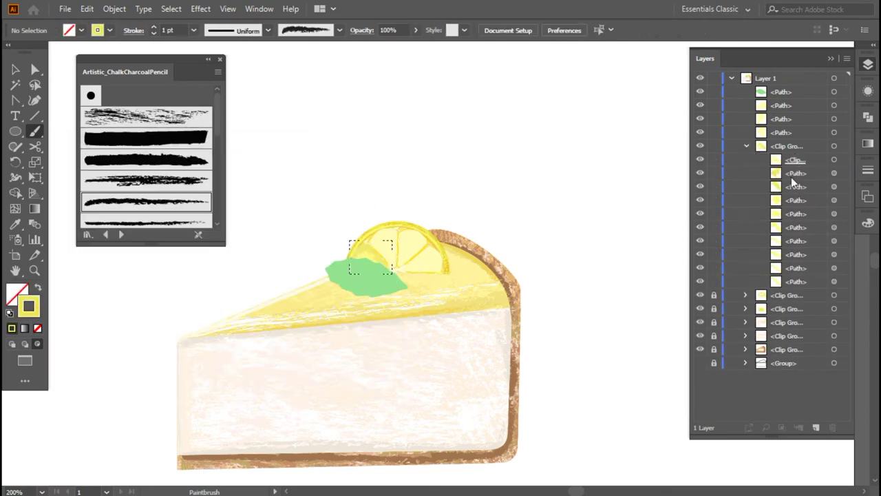
Zoom in on the lemon and select the segment path beneath it
left_click(375, 246)
left_click(34, 269)
left_click(370, 242)
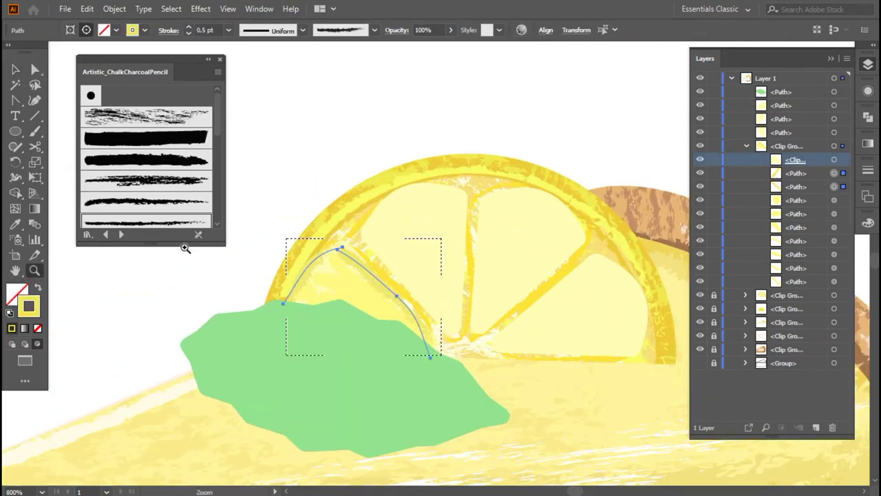
key("ctrl+shift+a")
key("ctrl+0")
key("ctrl+equal")
key("ctrl+equal")
key("a")
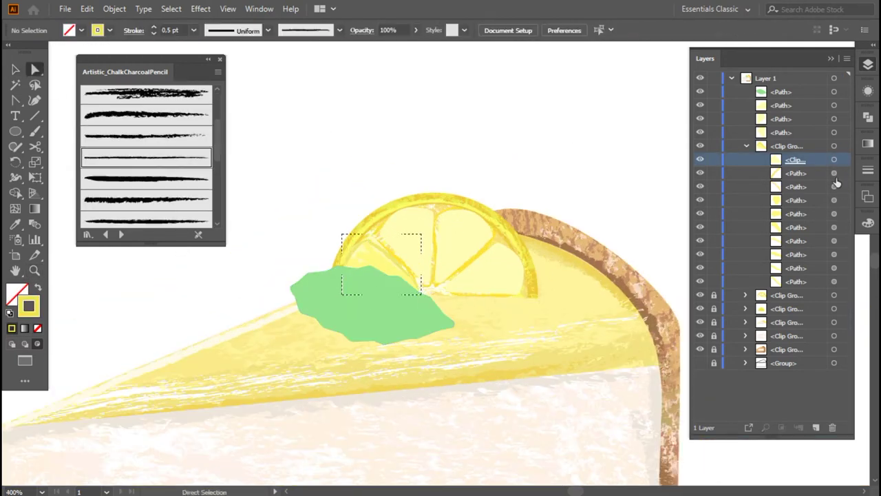
left_click(834, 173)
key("v")
left_click(188, 27)
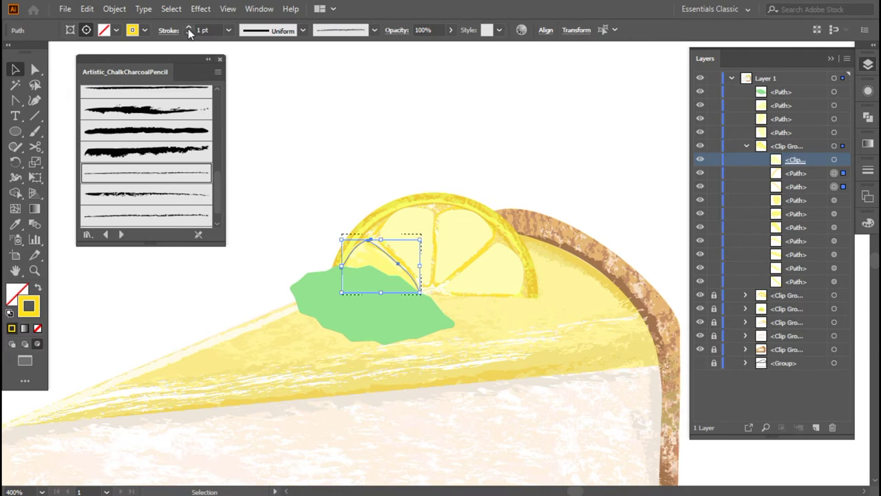
Paint two chalk strokes, one straight and one curved, inside the lemon segment
key("b")
left_click_drag(351, 251, 410, 283)
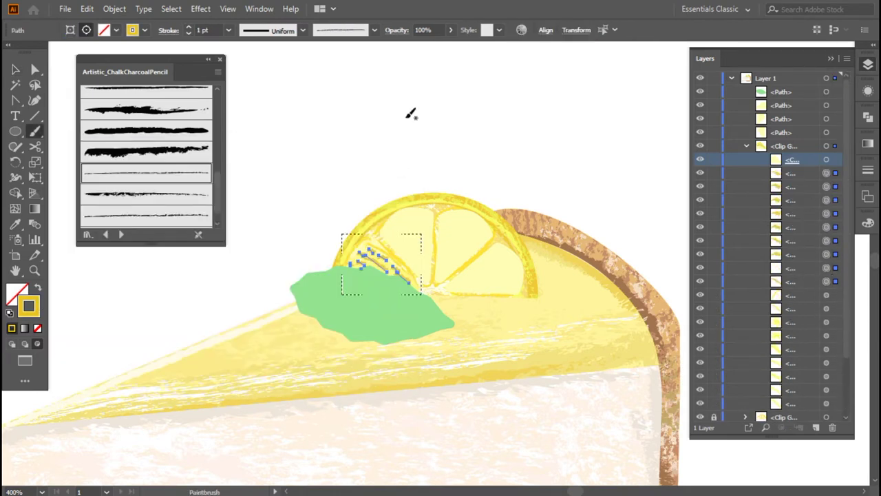
key("v")
left_click(208, 263)
left_click(375, 268)
left_click(301, 122)
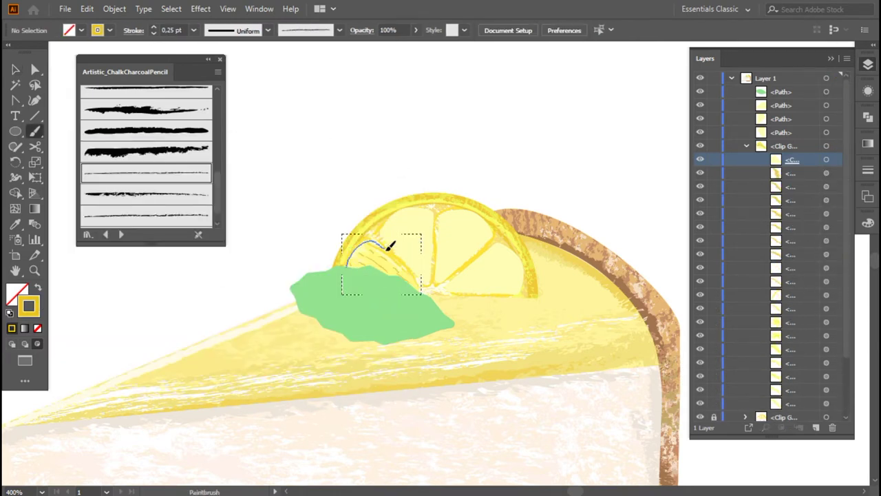
left_click_drag(406, 259, 398, 272)
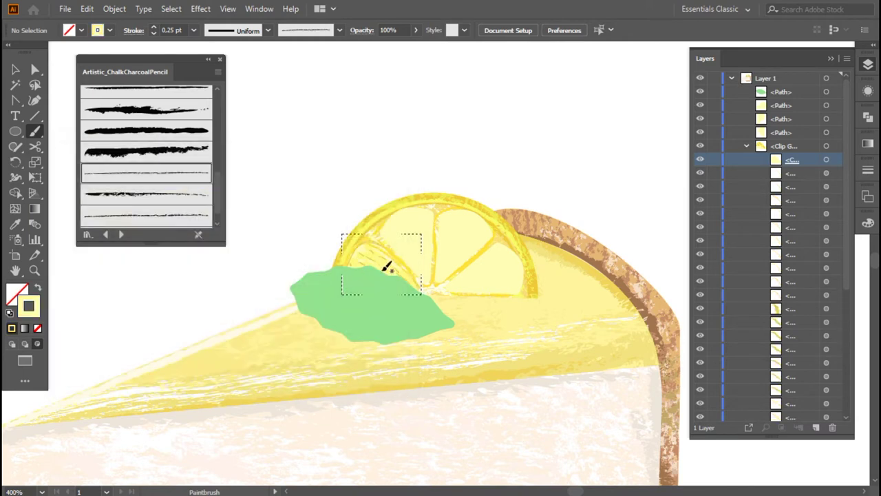
Recolour the segment's chalk strokes yellow in the Color Picker
key("v")
left_click(146, 255)
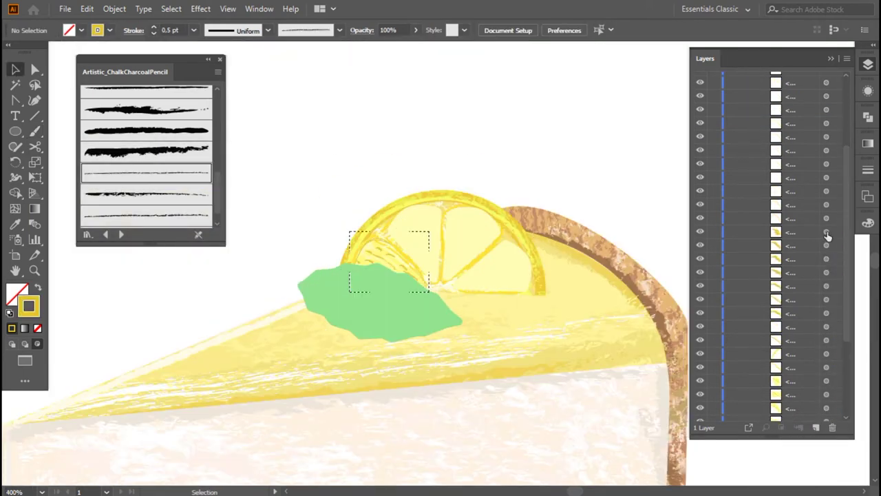
left_click(387, 265)
left_click(828, 318, "ctrl")
double_click(18, 295)
key("Return")
key("ctrl+minus")
double_click(18, 295)
key("Return")
left_click(393, 255)
key("ctrl+plus")
key("ctrl+plus")
Move and rotate the path onto the segment, then set it as the Draw Inside area
left_click_drag(352, 336, 425, 222)
left_click(810, 132)
left_click_drag(714, 119, 714, 105)
left_click(358, 275)
left_click(38, 345)
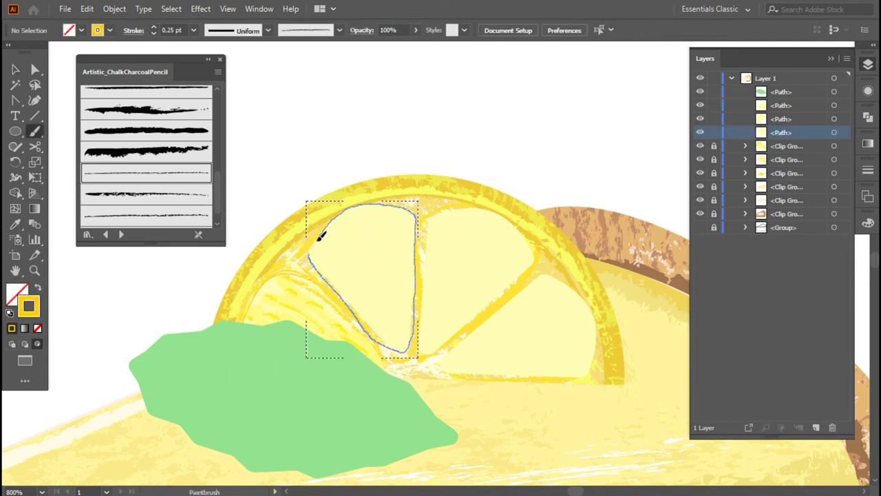
Paint three chalk strokes inside the upper-left segment using progressively thinner chalk brushes
key("v")
left_click(365, 119)
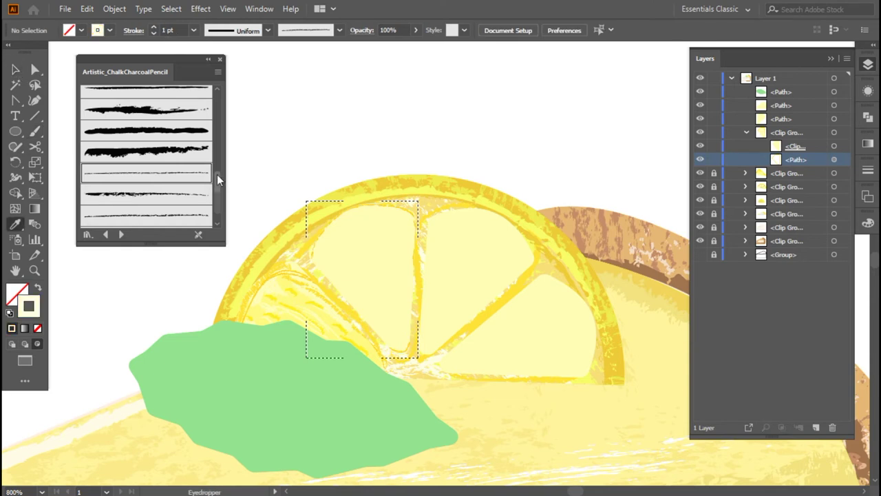
left_click(185, 137)
key("b")
left_click_drag(393, 220, 328, 228)
scroll(219, 177, "down", 2)
left_click(146, 149)
left_click_drag(320, 258, 336, 280)
left_click_drag(338, 220, 406, 213)
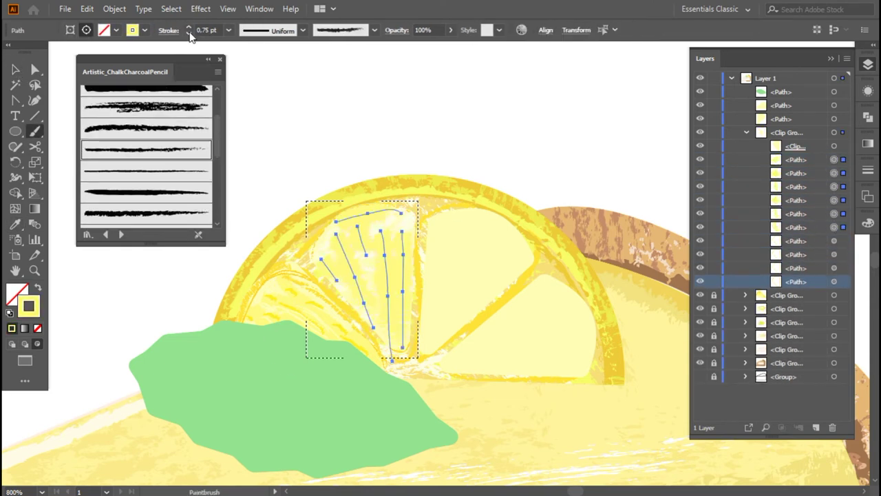
key("v")
left_click(229, 301)
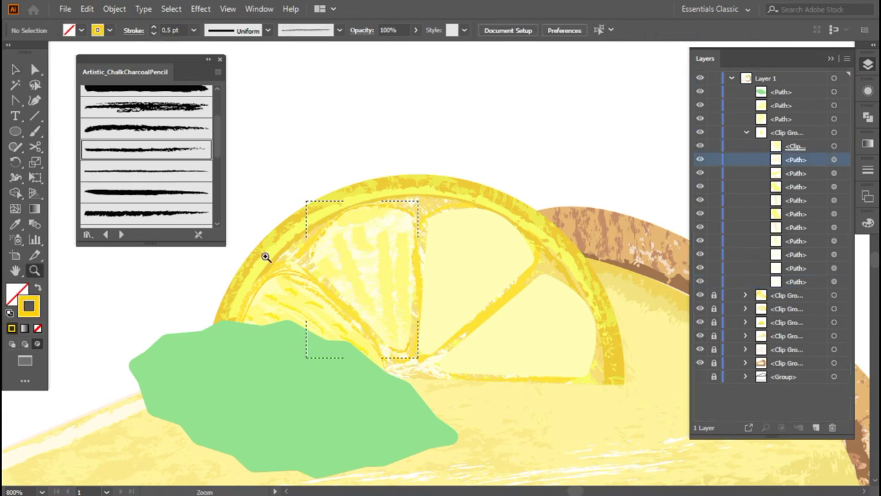
Adjust an anchor on the segment outline and choose the segment clip to draw inside
key("ctrl+plus")
key("i")
left_click(350, 251, "ctrl")
left_click(500, 252)
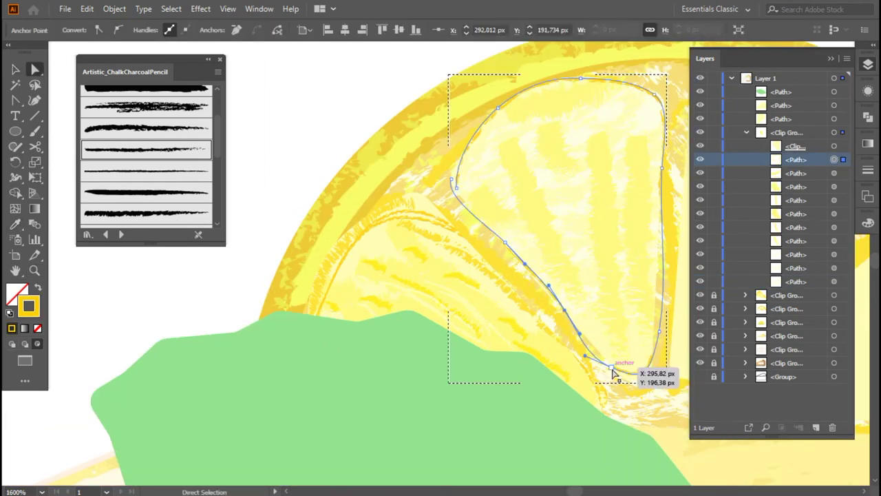
left_click(134, 357)
key("b")
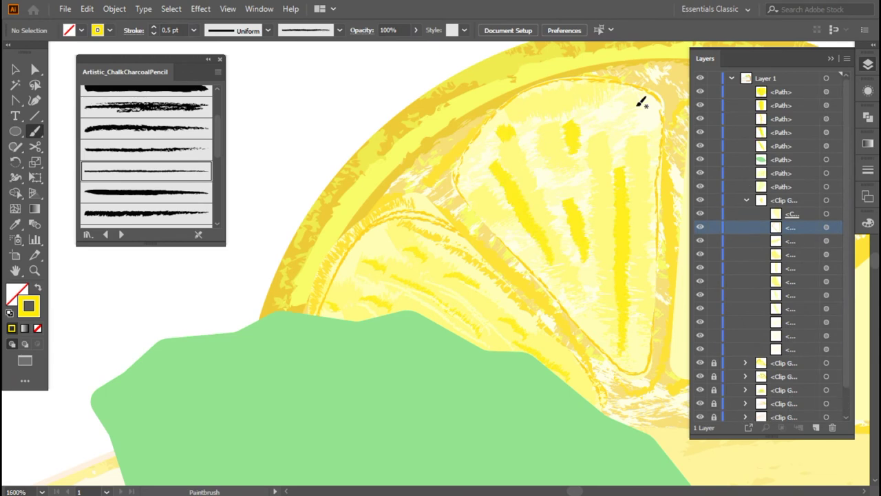
left_click(833, 146)
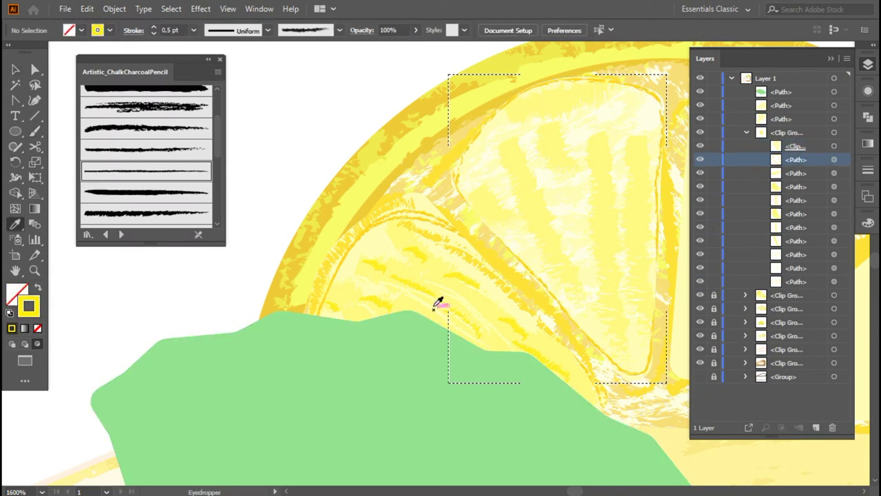
Give the new strokes a different chalk brush at 0.25 pt
key("ctrl+a")
left_click(153, 33)
scroll(202, 211, "down", 2)
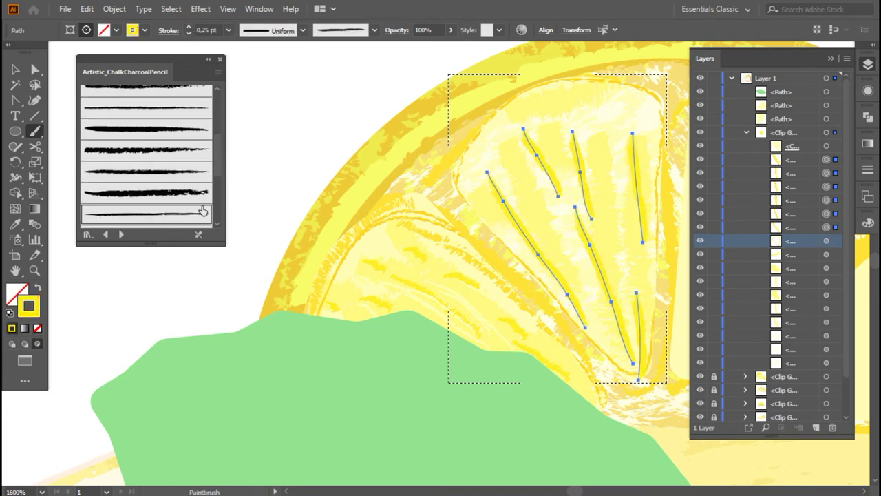
left_click(146, 138)
left_click(285, 121)
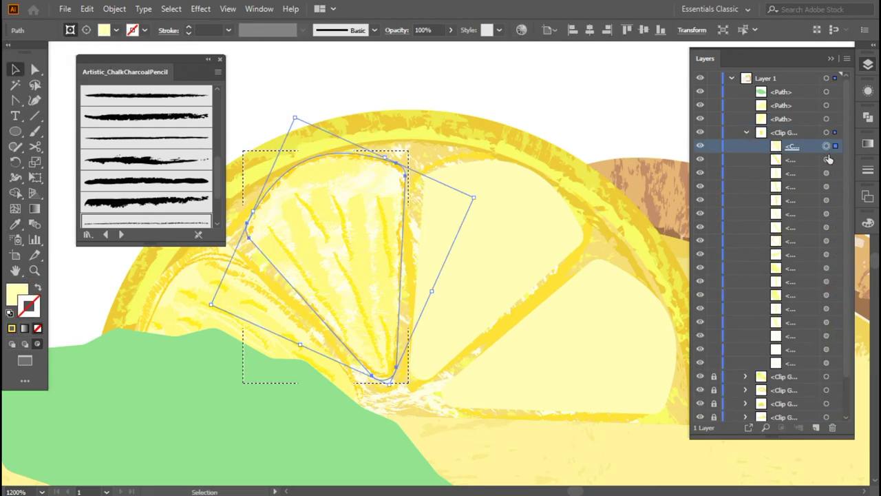
left_click(827, 322)
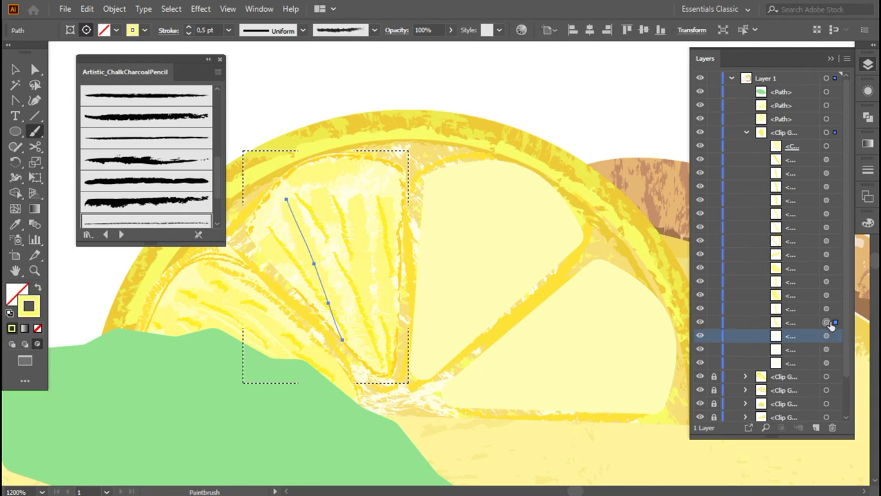
left_click(826, 363)
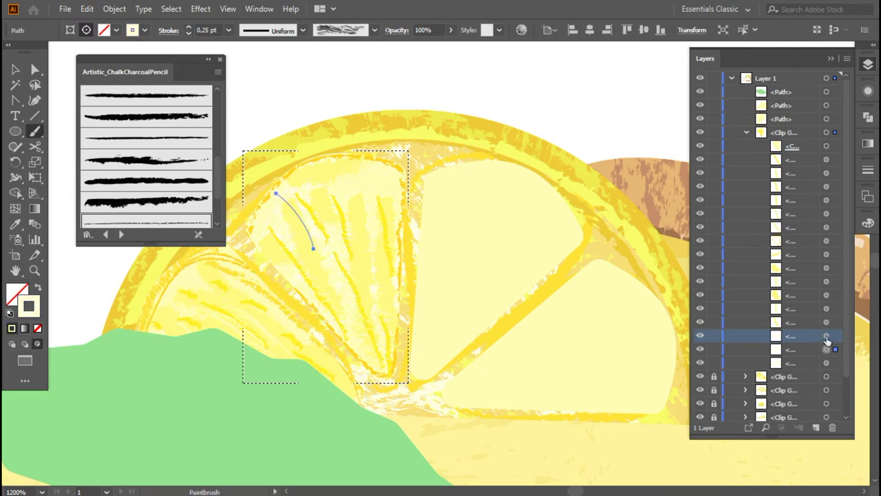
left_click(484, 114)
key("ctrl+minus")
key("ctrl+minus")
key("ctrl+minus")
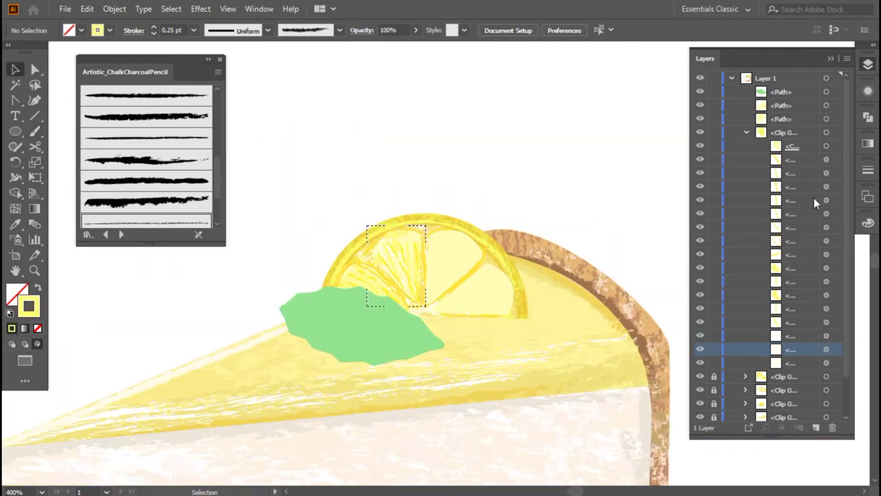
Select and reposition the textured segment group within the lemon
left_click(826, 240)
left_click(197, 281)
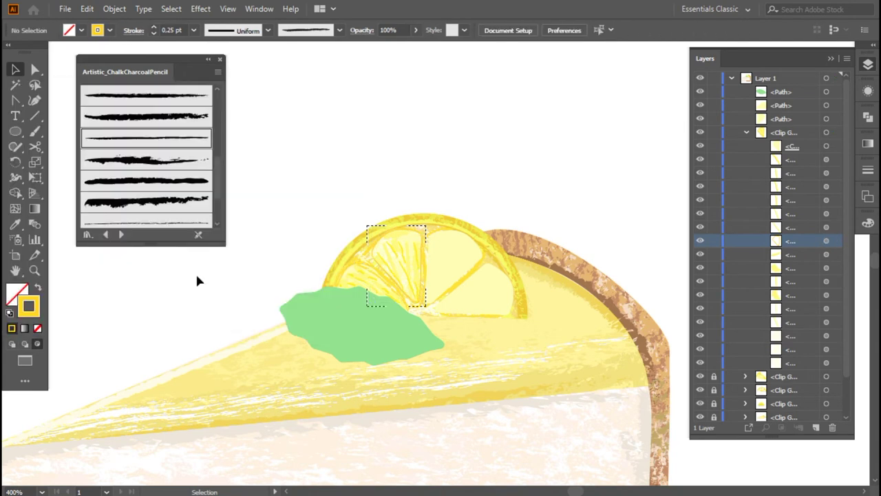
left_click(798, 253)
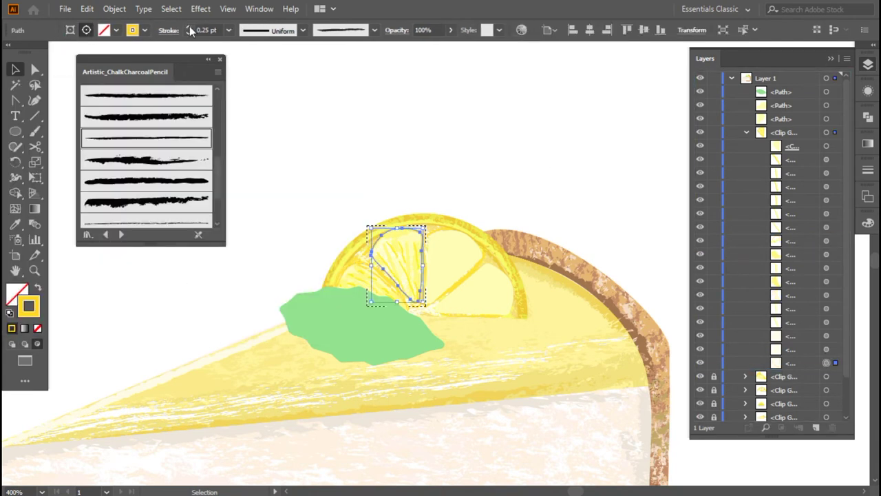
left_click(616, 217)
key("ctrl+minus")
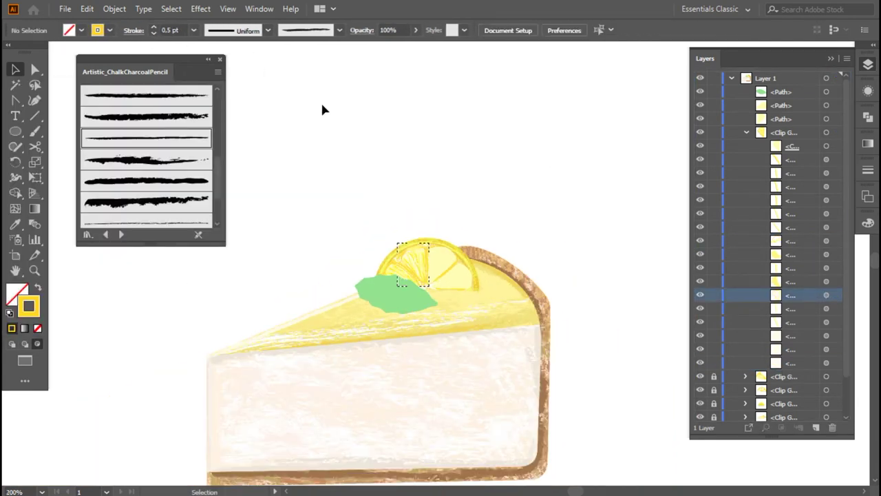
key("ctrl+plus")
key("ctrl+plus")
key("ctrl+plus")
left_click(15, 71)
left_click_drag(413, 322, 398, 364)
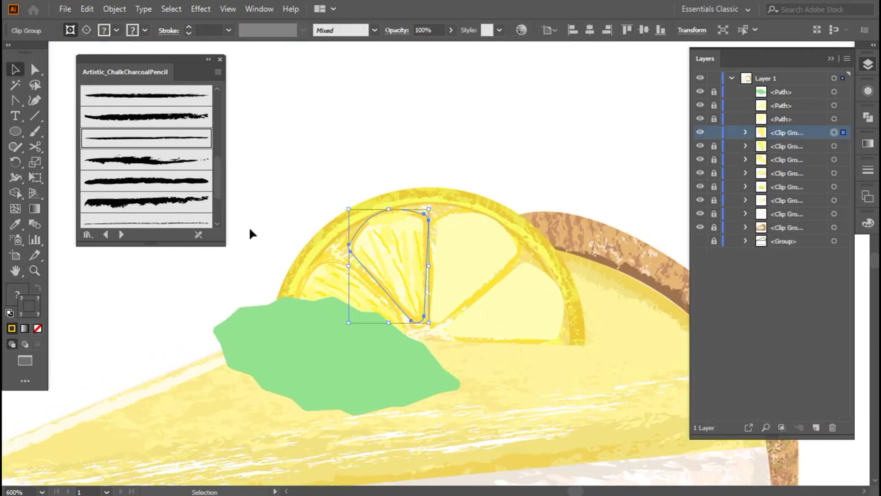
left_click(489, 375)
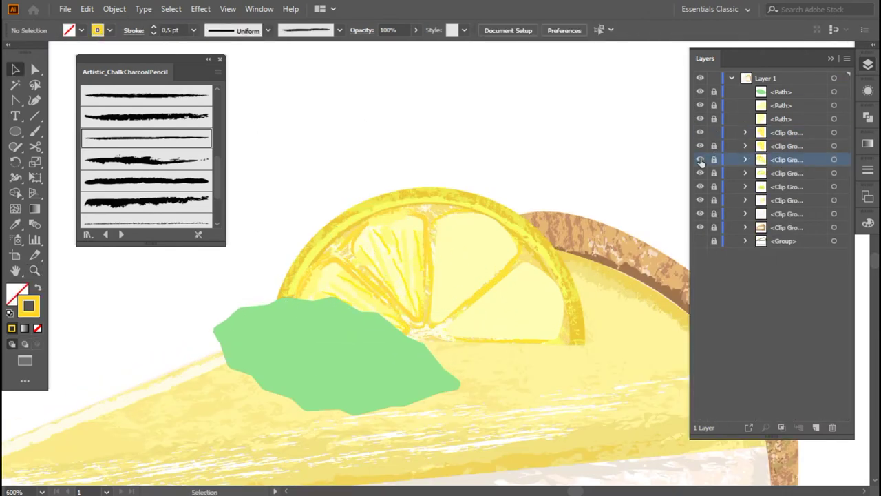
Copy the textured segment onto the neighbouring segment, raise it in the stack and rotate it to fit
left_click(833, 146)
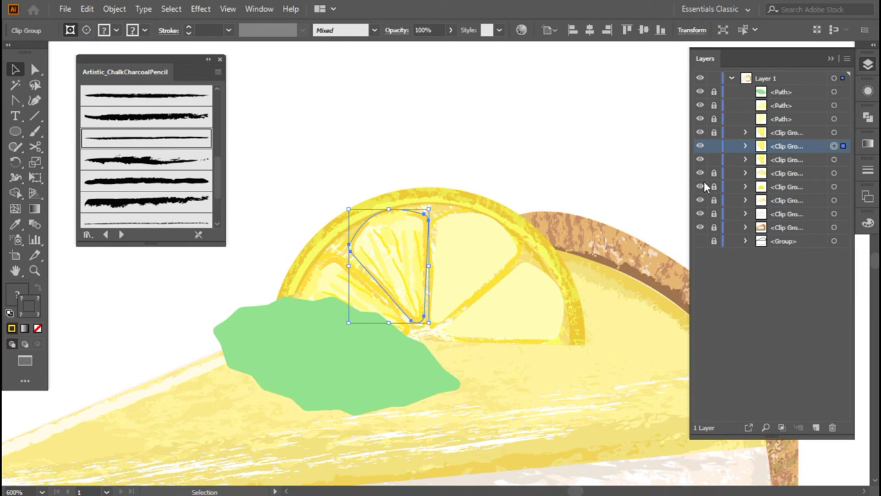
left_click_drag(398, 251, 482, 256)
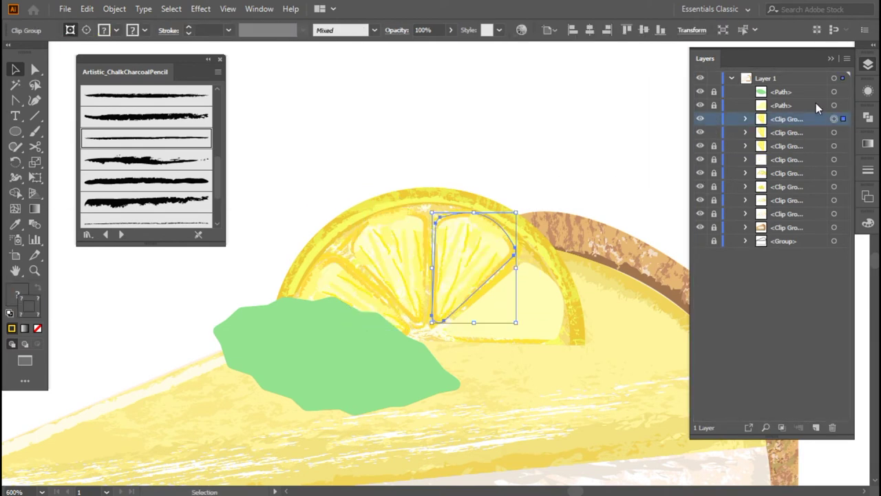
left_click_drag(789, 146, 815, 103)
left_click_drag(521, 211, 590, 258)
left_click(621, 283)
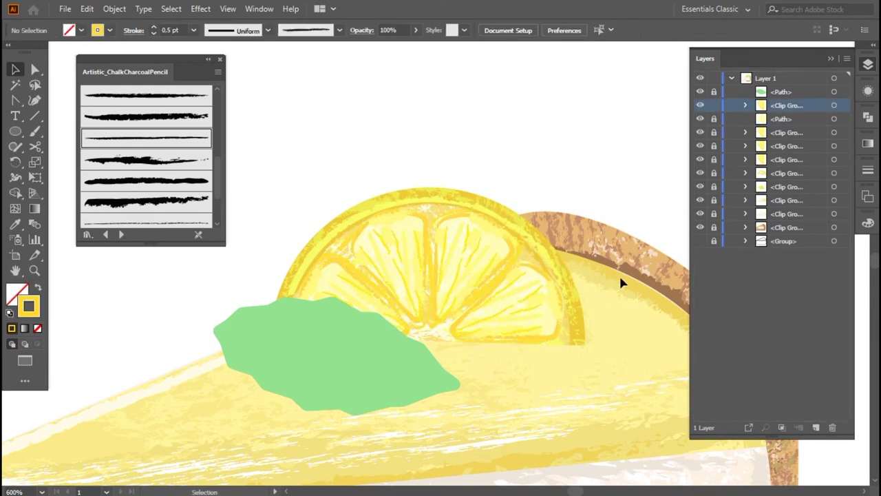
key("ctrl+1")
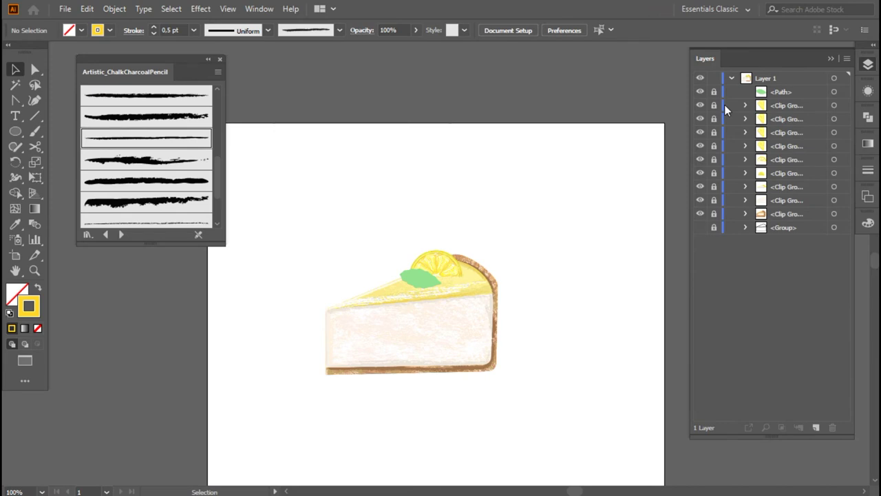
scroll(404, 232, "up", 2)
scroll(403, 232, "up", 3)
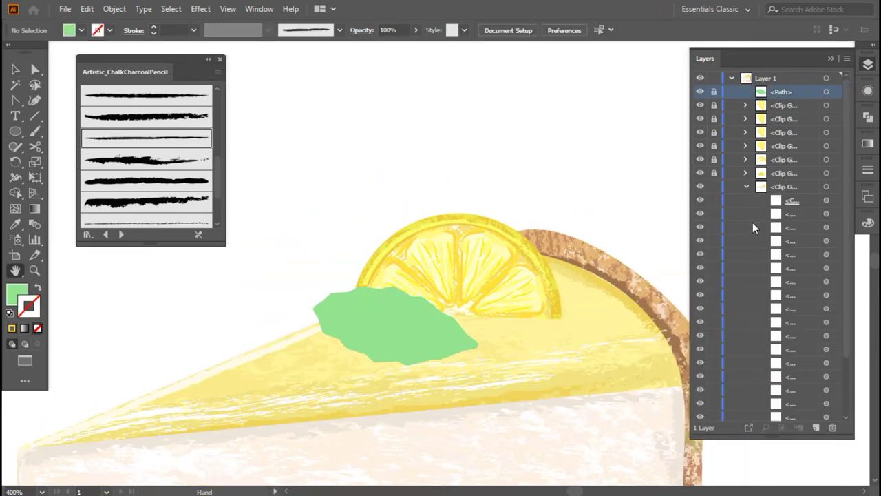
Paint strokes under the leaf and along the lemon base at 0.75 pt and recolour them
left_click_drag(372, 357, 377, 359)
left_click_drag(451, 318, 544, 316)
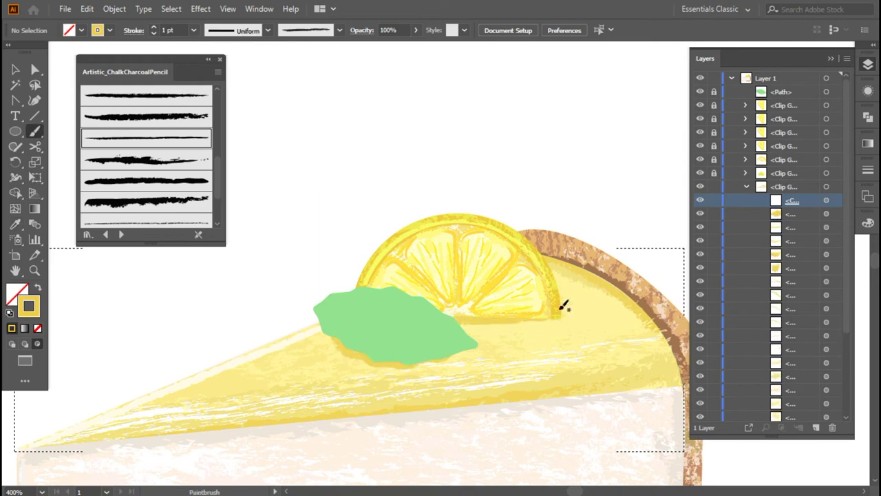
left_click(826, 240, "ctrl")
left_click(188, 33)
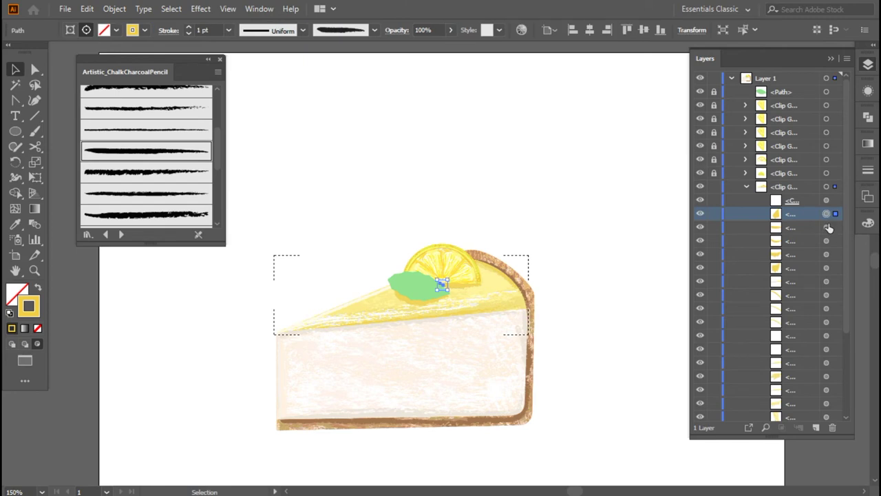
double_click(31, 308)
key("Return")
left_click(69, 287)
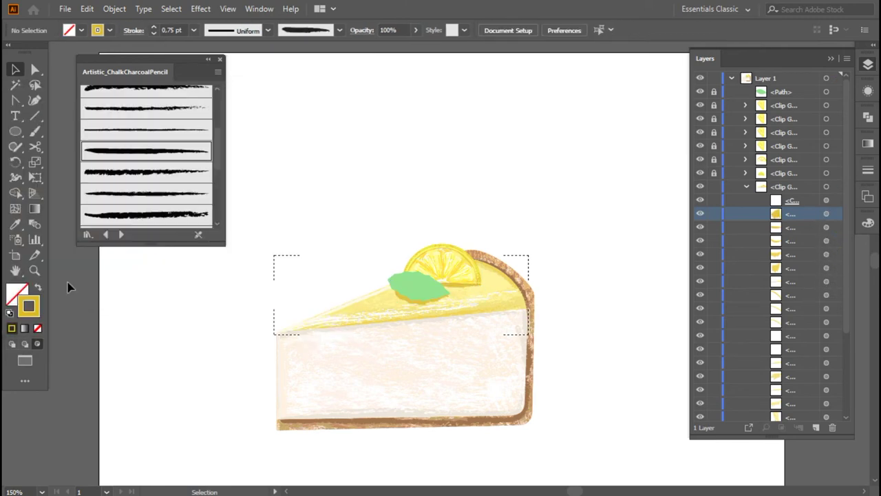
Apply a chalk brush to the yellow shadow path beneath the leaf
left_click(34, 270)
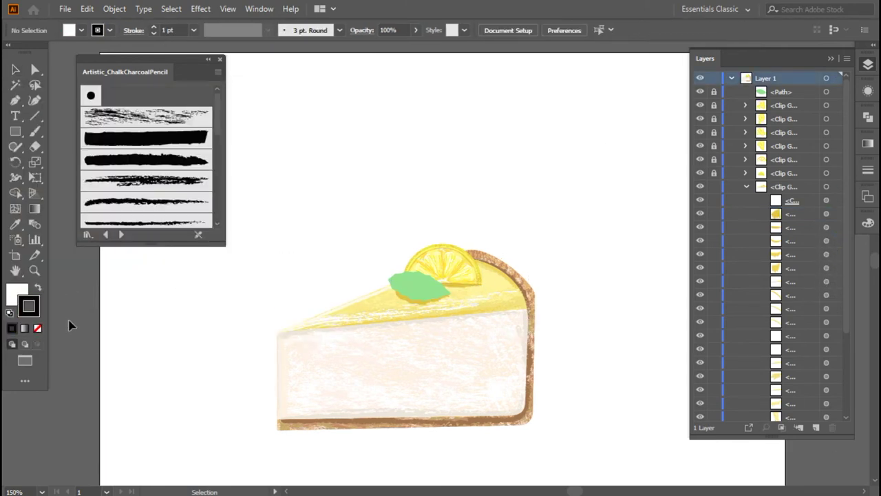
double_click(417, 296)
key("ctrl+z")
scroll(184, 145, "down", 2)
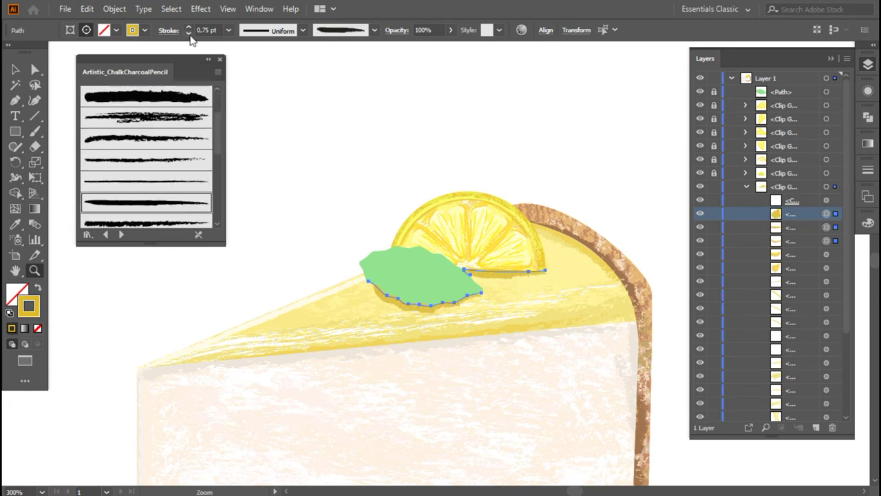
left_click(138, 223)
key("ctrl+shift+a")
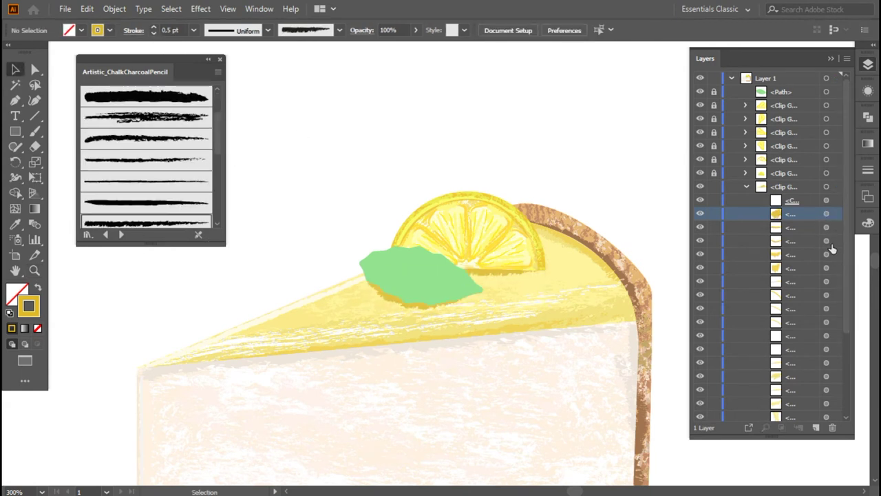
Try other chalk brushes on the shadow, settling on a thinner 0.25 pt one
left_click(826, 213)
left_click(146, 202)
left_click(317, 126)
left_click(826, 214)
left_click(146, 222)
left_click(306, 206)
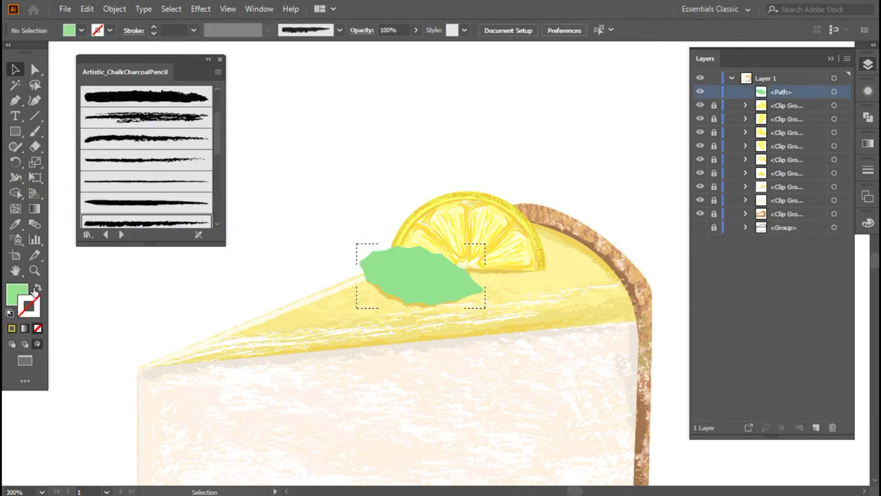
Paint a chalky green vein across the leaf with a chalk brush, then group and lock the veins
left_click(146, 160)
key("b")
key("shift+x")
mouse_move(368, 265)
left_mouse_down()
mouse_move(468, 282)
mouse_move(383, 267)
left_mouse_up()
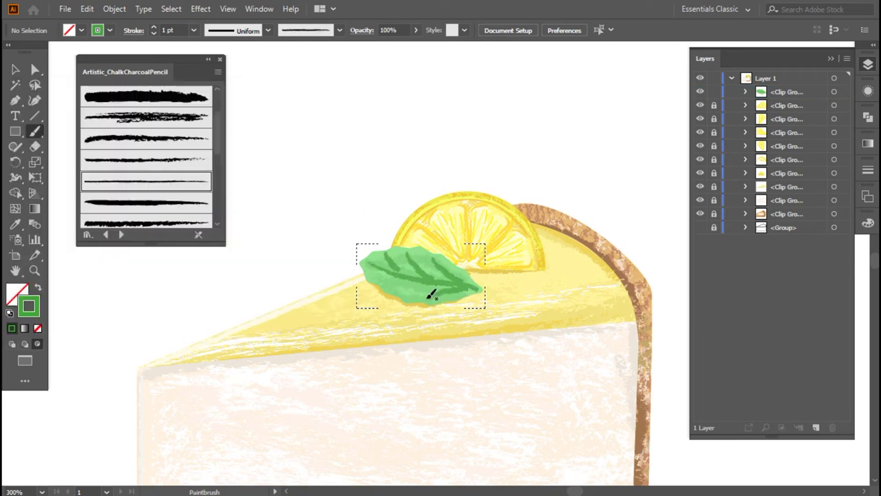
key("ctrl+a")
key("v")
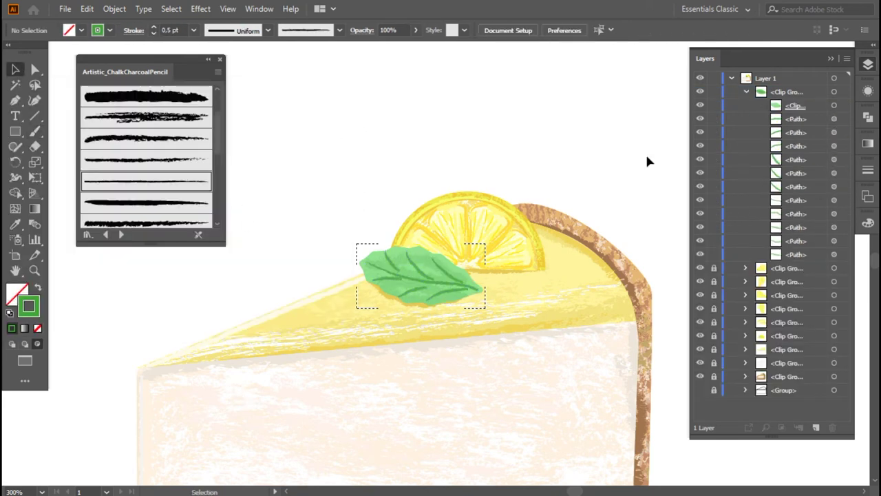
left_click(287, 179)
key("ctrl+a")
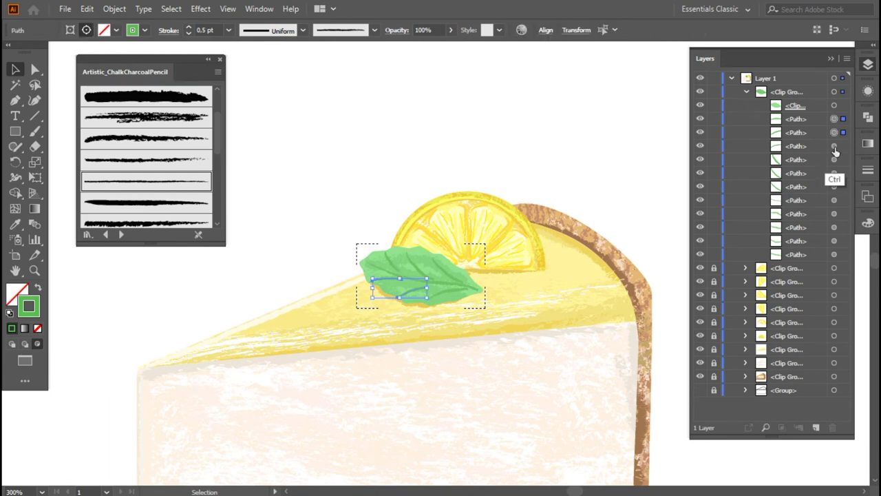
key("ctrl+g")
key("ctrl+2")
Switch the stroke to a lighter green and paint chalky highlights along the leaf's top edge
double_click(29, 306)
left_click(308, 138)
mouse_move(361, 264)
left_mouse_down()
mouse_move(448, 295)
mouse_move(478, 290)
left_mouse_up()
double_click(29, 306)
key("Return")
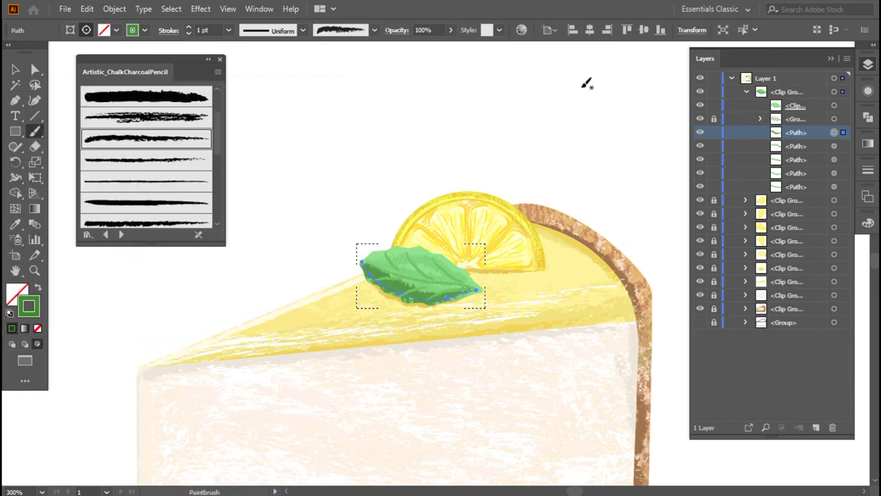
double_click(28, 306)
left_click(308, 138)
double_click(29, 306)
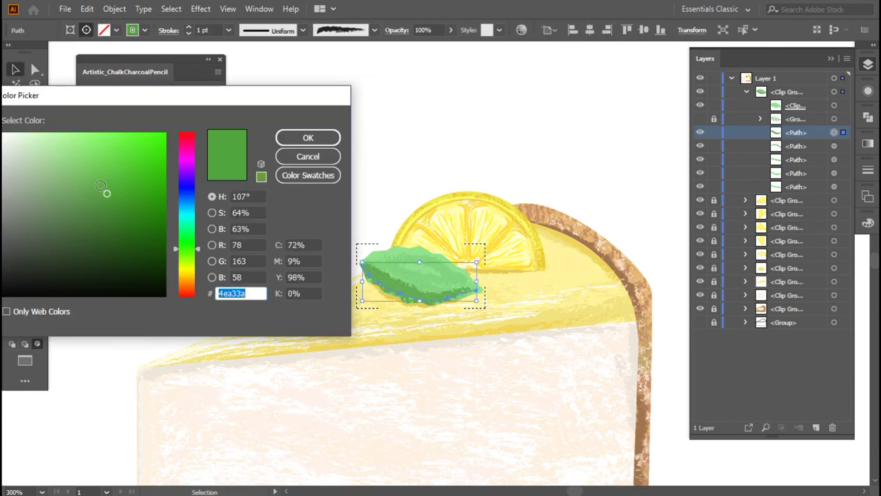
key("Return")
left_click(291, 146)
left_click_drag(425, 247, 480, 290)
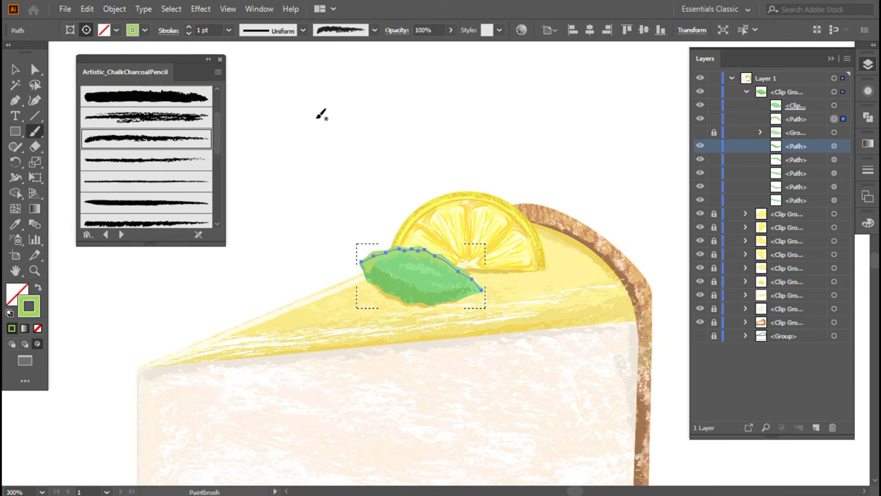
key("a")
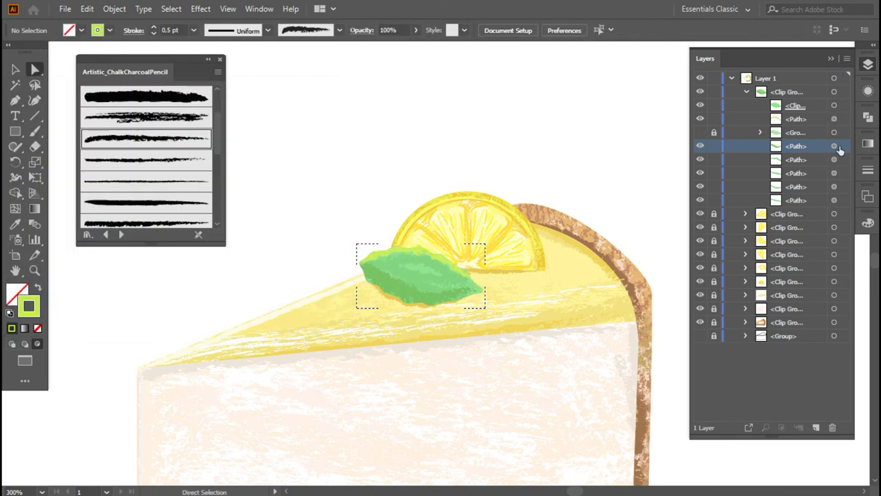
Paint another top-edge highlight stroke on the leaf and lock the vein group
key("b")
scroll(422, 294, "up", 2)
scroll(423, 295, "up", 2)
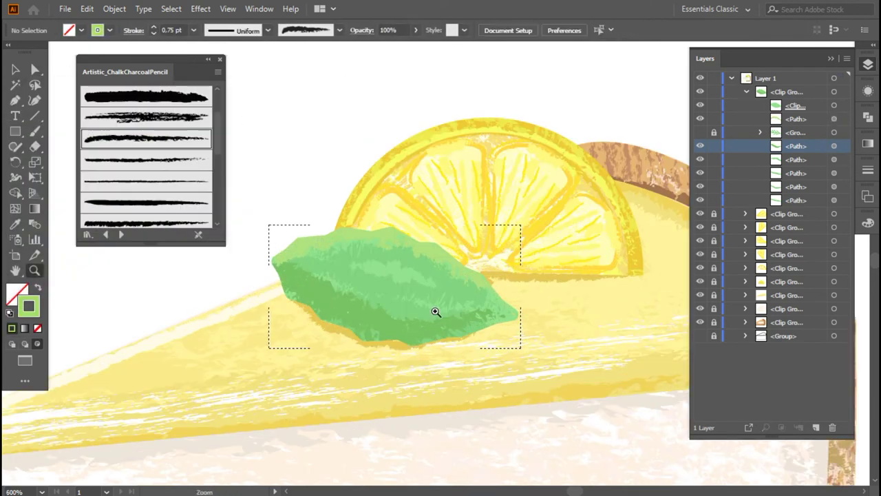
mouse_move(274, 253)
left_mouse_down()
mouse_move(324, 232)
mouse_move(441, 255)
left_mouse_up()
key("a")
key("v")
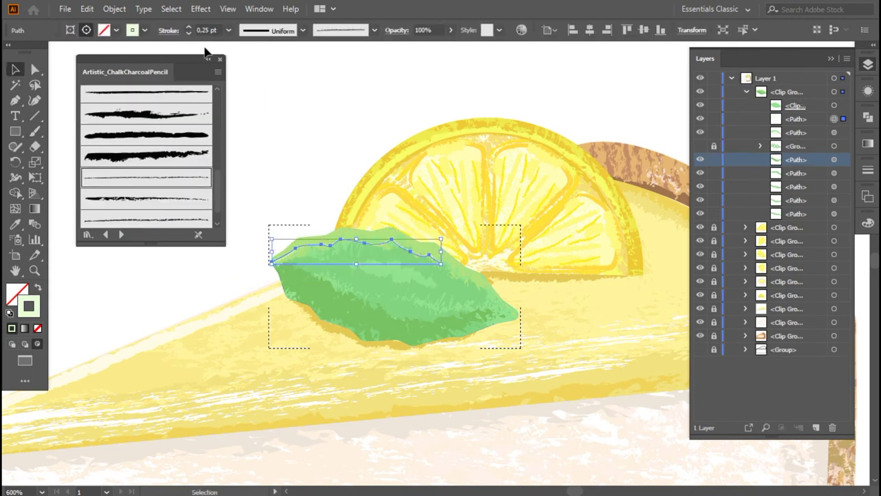
left_click(336, 98)
left_click(823, 147)
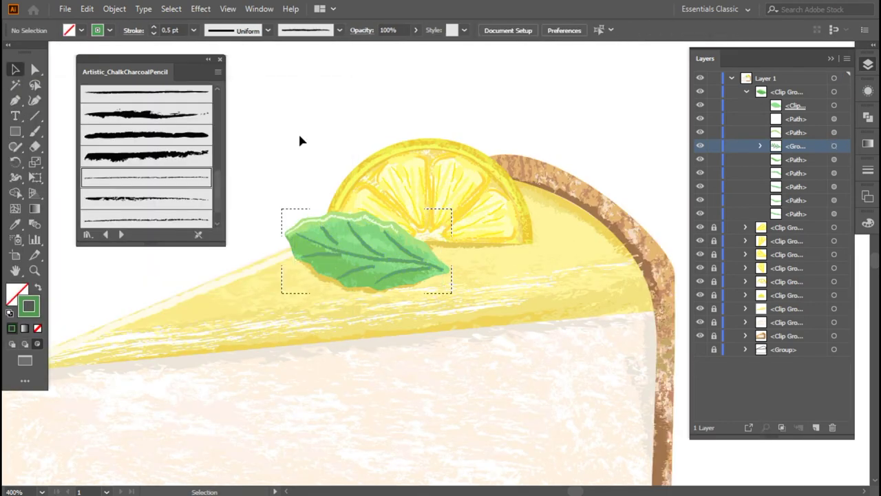
key("z")
Paint five light chalk strokes over the leaf veins, then select all the leaf's strokes
key("ctrl+plus")
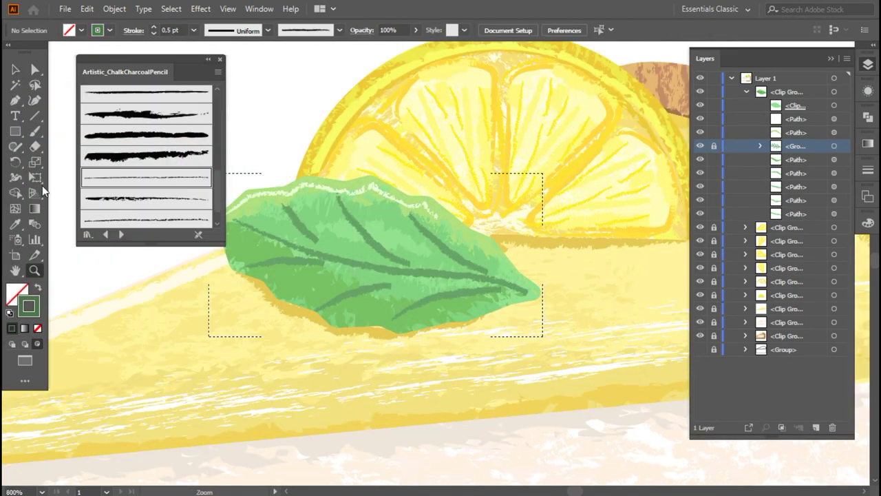
left_click_drag(518, 284, 521, 287)
mouse_move(229, 240)
left_mouse_down()
mouse_move(281, 259)
mouse_move(314, 252)
left_mouse_up()
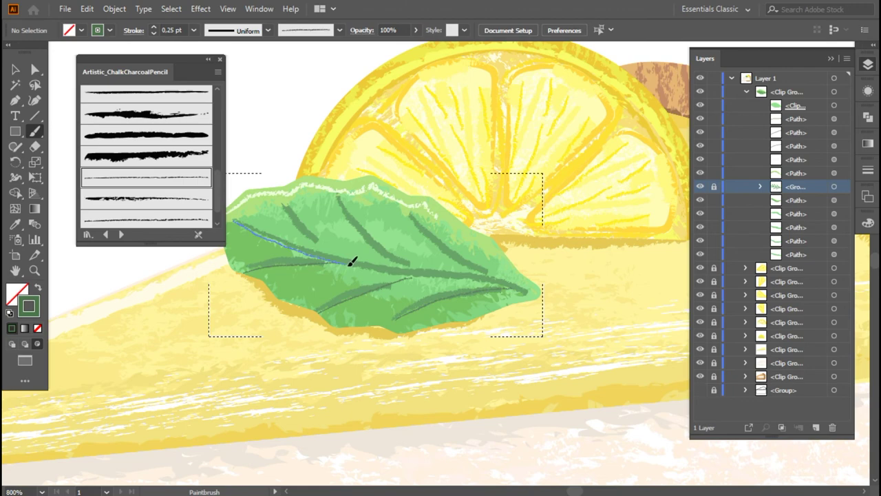
left_click_drag(288, 206, 344, 191)
left_click_drag(413, 207, 519, 144)
left_click_drag(302, 276, 354, 280)
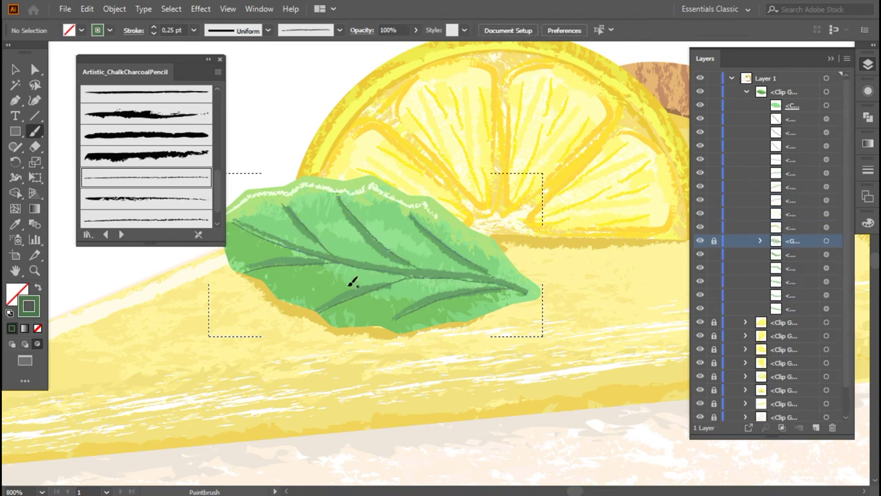
key("z")
key("ctrl+0")
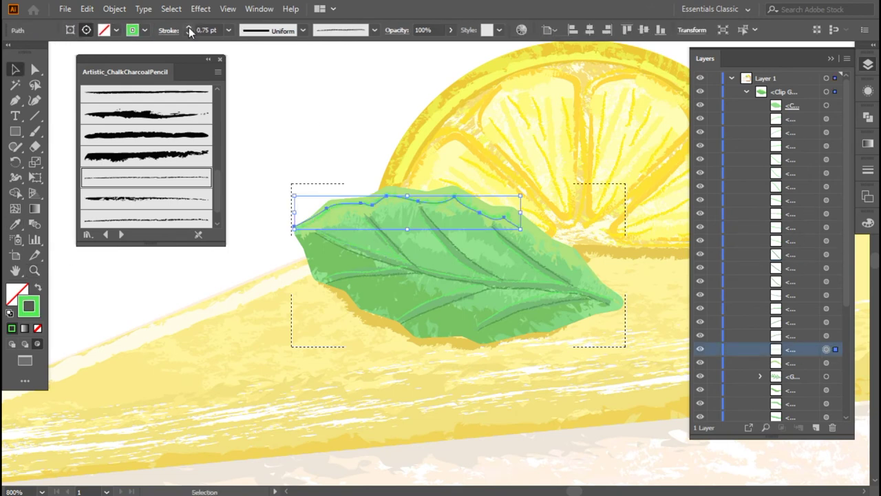
left_click_drag(830, 139, 826, 349)
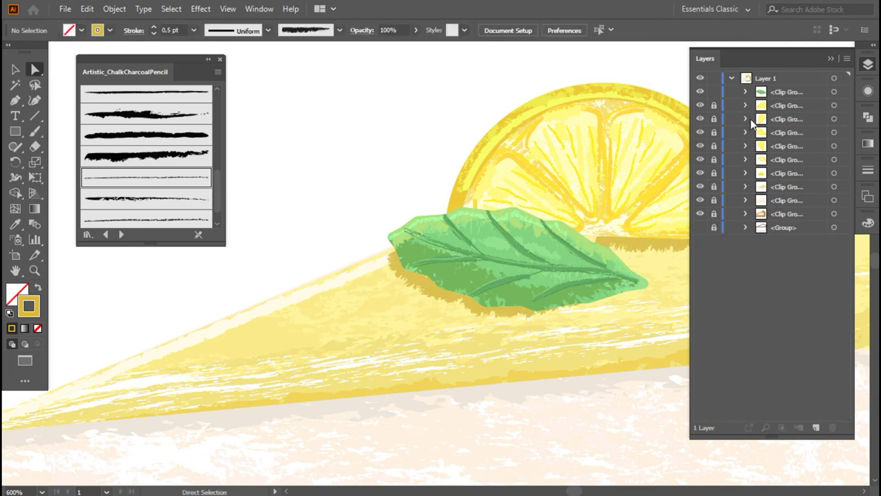
Paint a darker green shading stroke along the leaf's lower edge
left_click_drag(600, 291, 604, 290)
key("i")
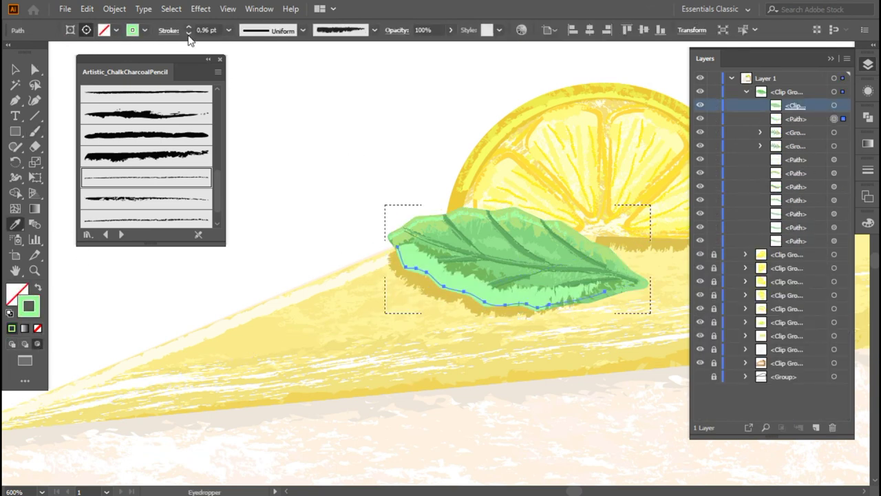
double_click(28, 306)
left_click(309, 136)
key("v")
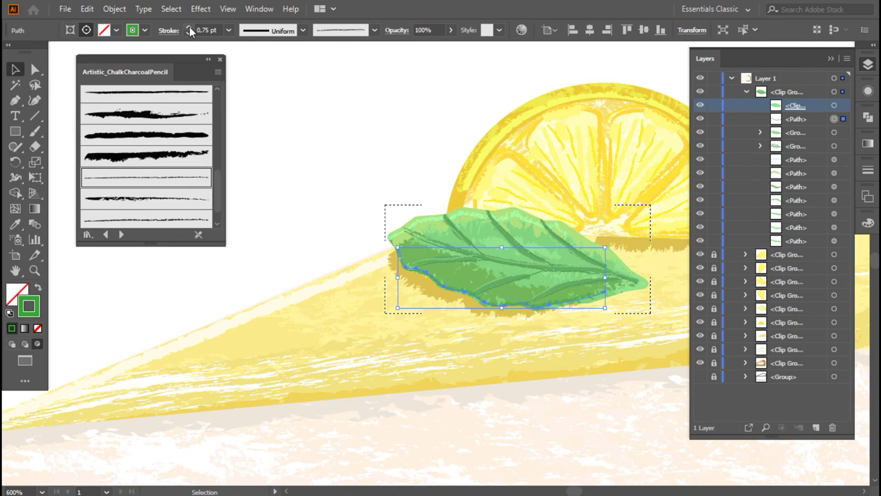
left_click(294, 160)
key("ctrl+0")
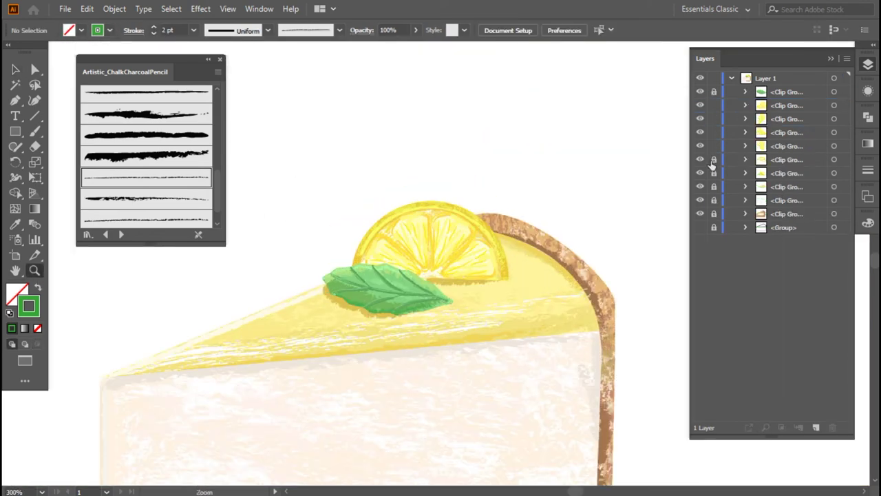
Expand the lemon slice group in Layers and inspect its slice path
left_click(744, 159)
left_click(826, 186)
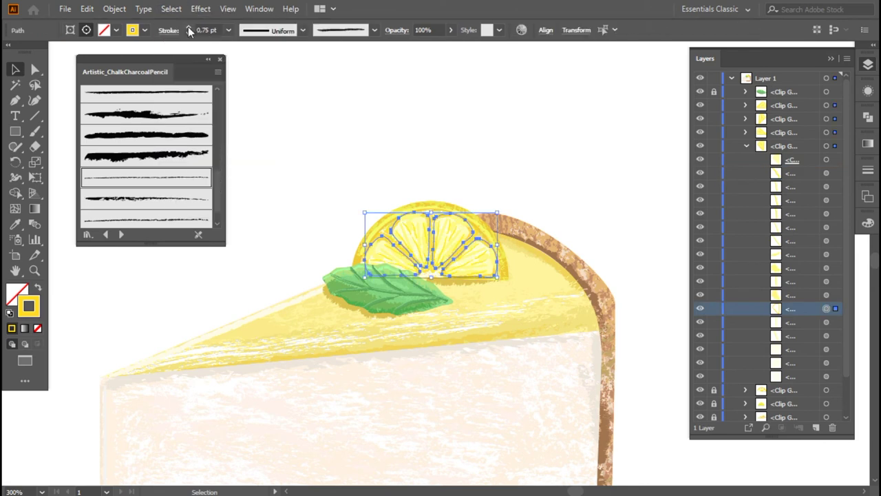
left_click(319, 131)
key("ctrl+1")
key("ctrl+z")
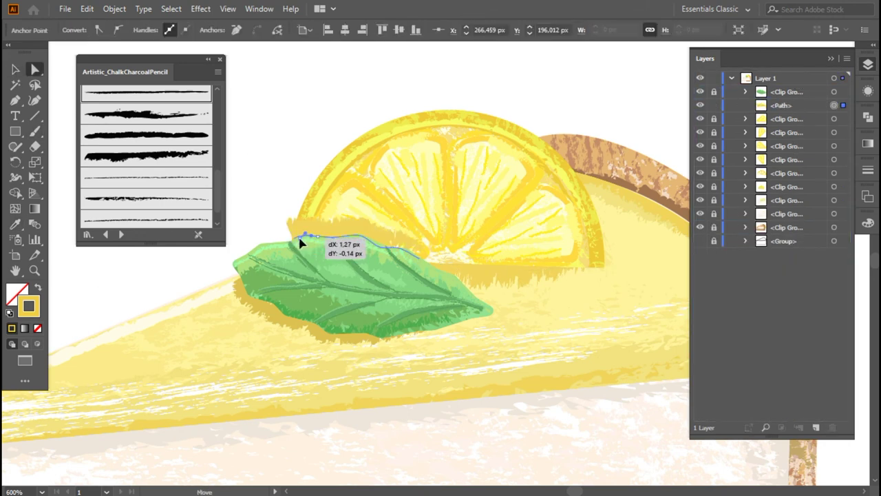
Fill the leaf's top-edge path with green and lower its opacity
left_click(337, 248)
double_click(28, 306)
left_click(309, 135)
left_click(361, 30)
mouse_move(355, 68)
left_mouse_down()
mouse_move(322, 71)
mouse_move(337, 71)
left_mouse_up()
key("v")
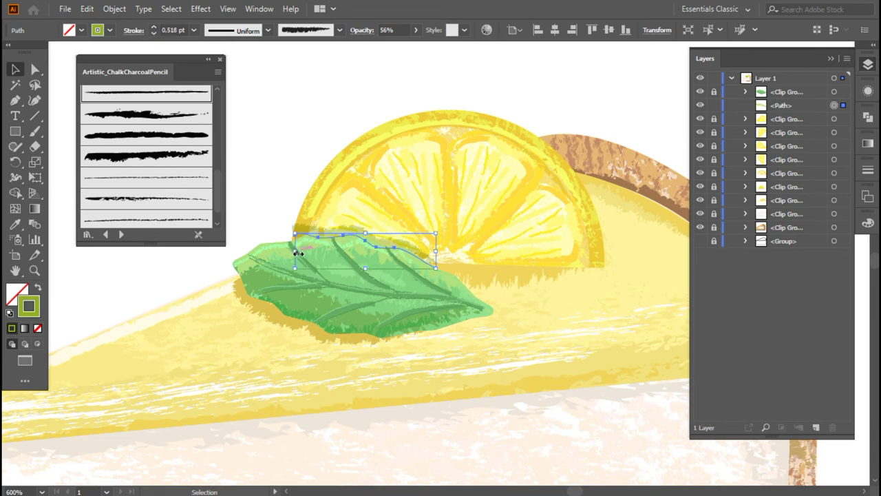
key("ctrl+0")
Reshape the top-edge path's anchors to follow the leaf and set opacity to about 34%
scroll(443, 269, "up", 5)
key("a")
left_click(359, 267)
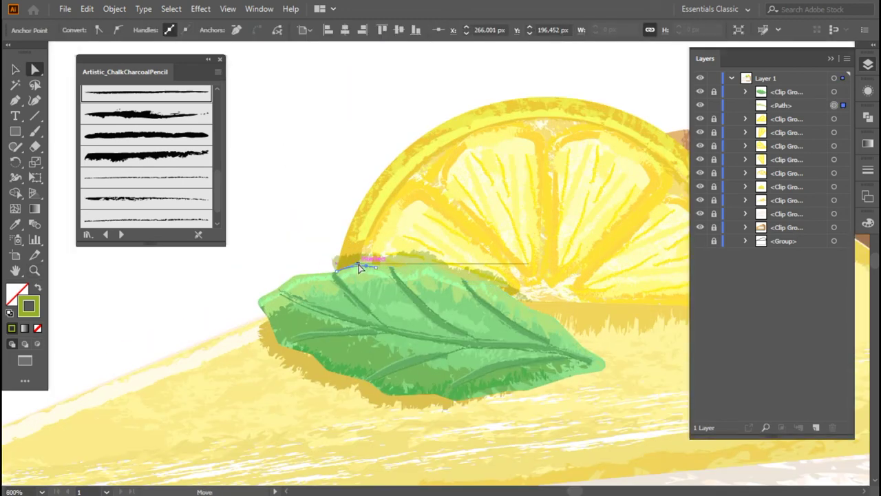
left_click_drag(346, 274, 347, 274)
double_click(28, 306)
left_click(309, 135)
left_click(416, 30)
left_click_drag(400, 46, 382, 46)
left_click(349, 274)
Check the top-edge path's blending options, keep Normal, and select the leaf group
left_click(301, 170)
key("ctrl+0")
left_click(298, 135)
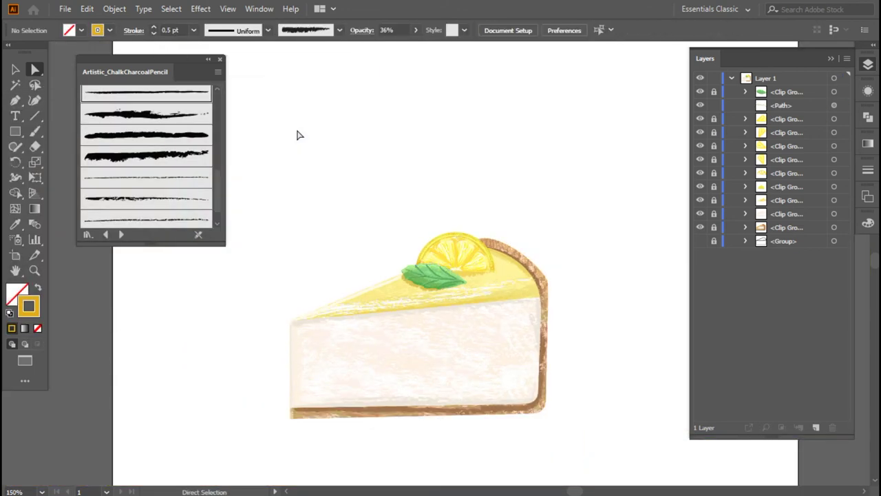
left_click(35, 271)
left_click_drag(358, 227, 509, 309)
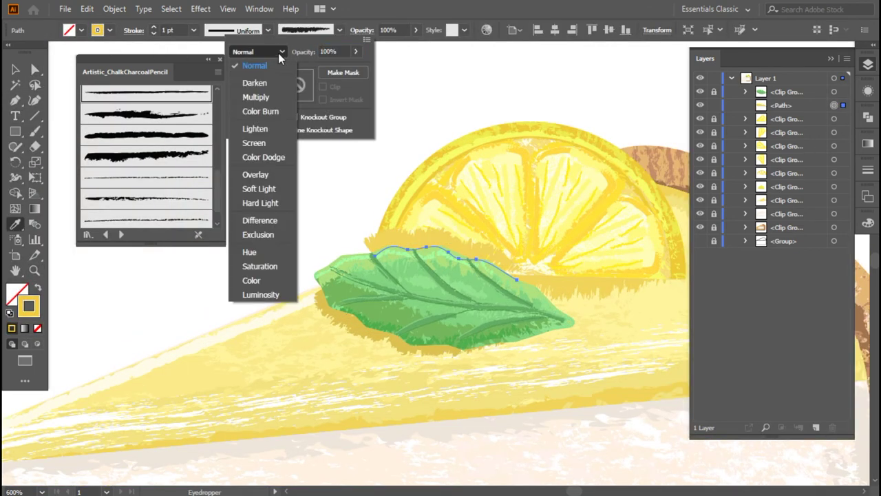
key("v")
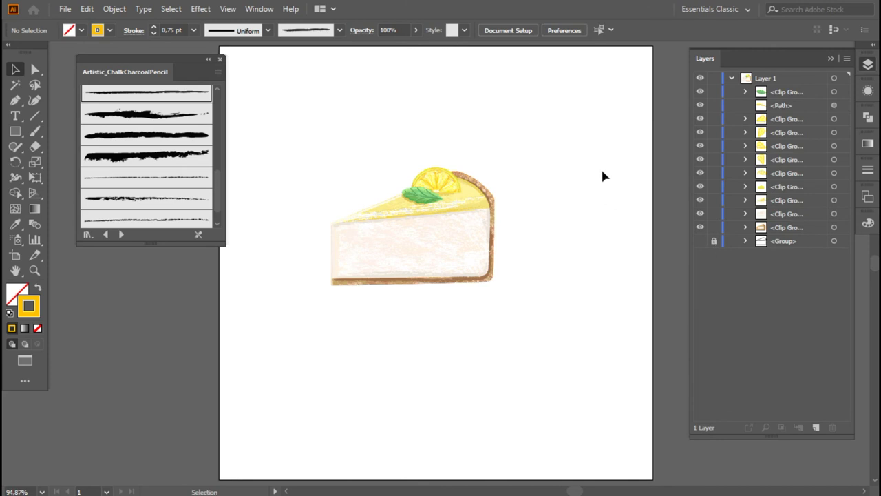
left_click(430, 183)
Nudge the leaf left, group the lemon slice parts, then group the whole cake
left_click_drag(451, 275, 447, 277)
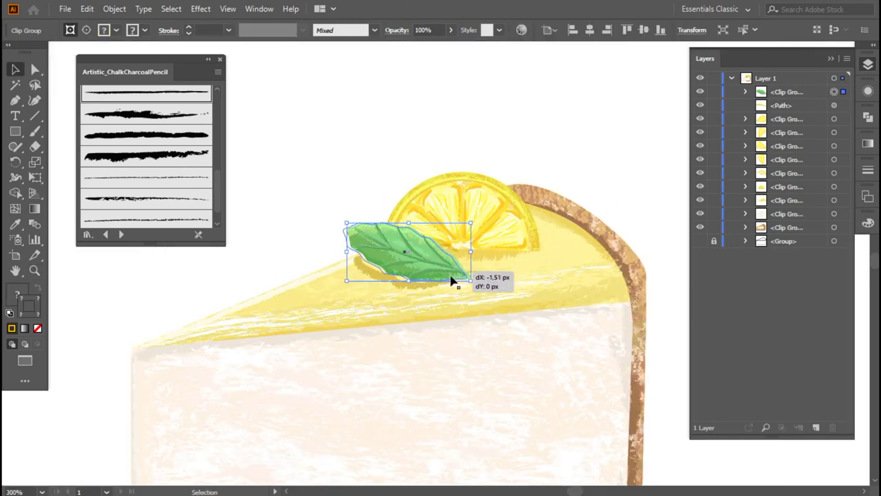
left_click(561, 128)
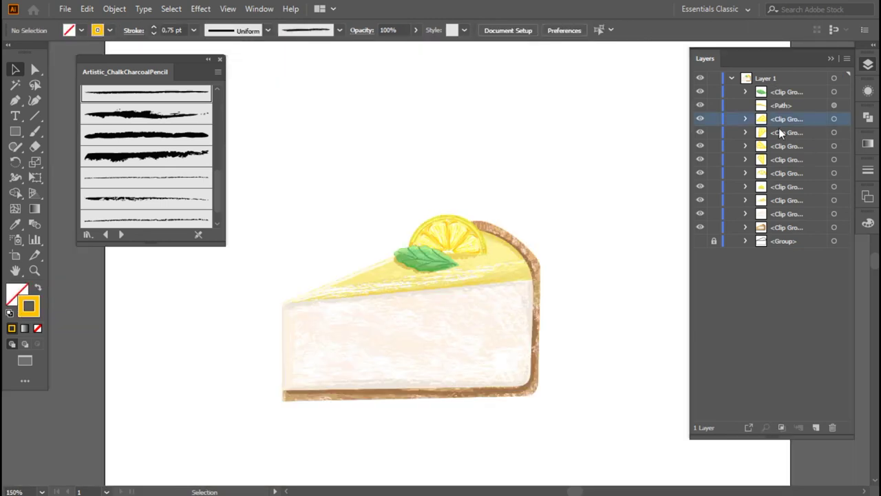
left_click(783, 119)
key("ctrl+g")
left_click(745, 105)
left_click(786, 119)
left_click(787, 146, "shift")
left_click(631, 204)
key("ctrl+a")
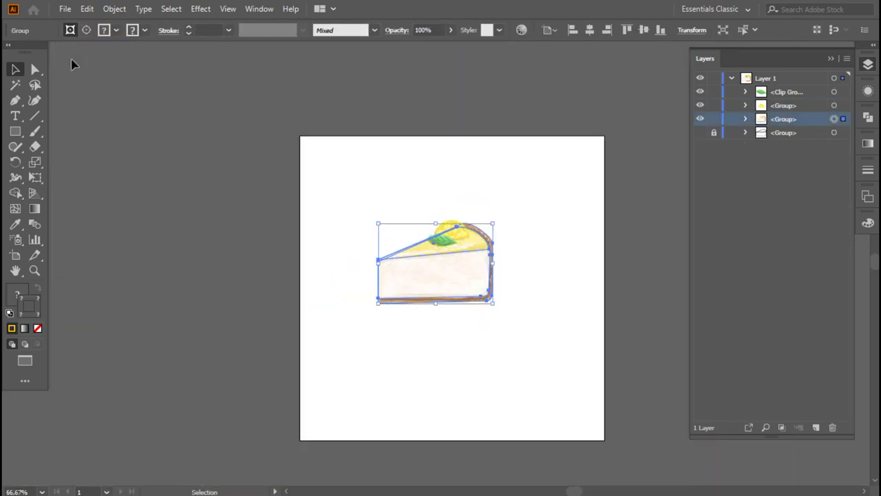
key("ctrl+g")
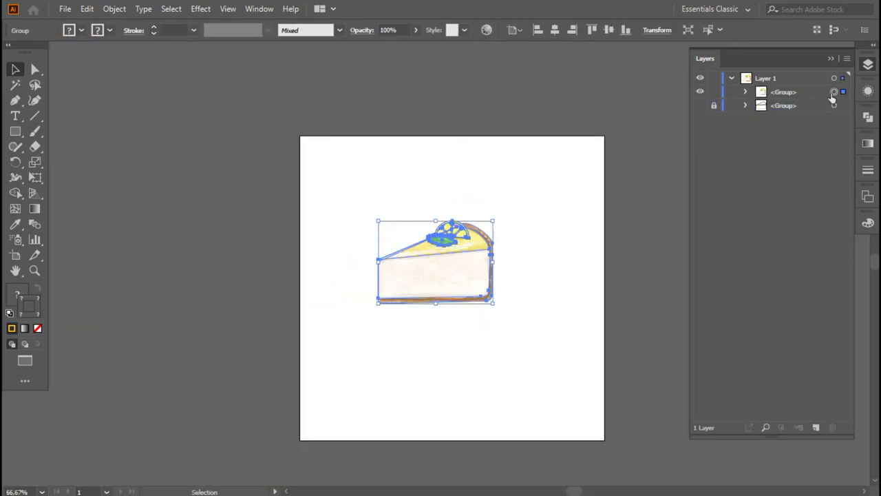
Centre the cake horizontally and vertically on the artboard
left_click(554, 30)
left_click(609, 29)
left_click(655, 31)
Saturate the cake's colours by 19% with Edit Colors > Saturate, then zoom to 150%
left_click(87, 9)
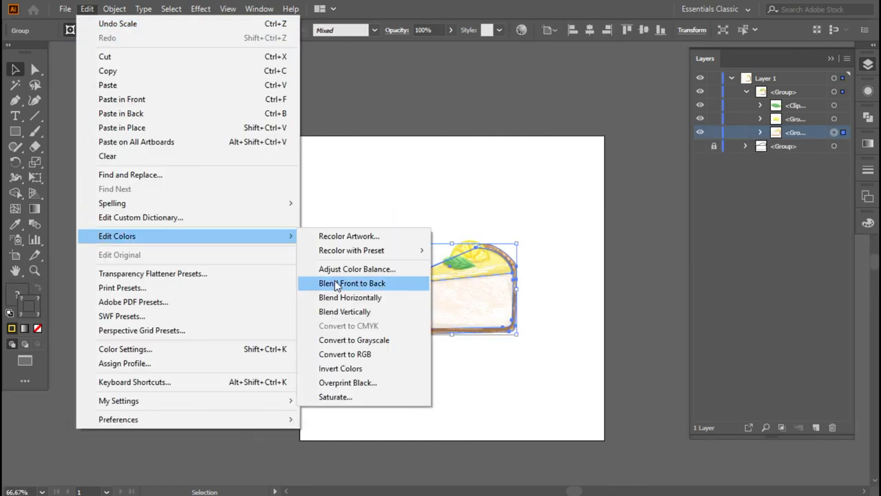
left_click(325, 340)
left_click_drag(131, 191, 140, 195)
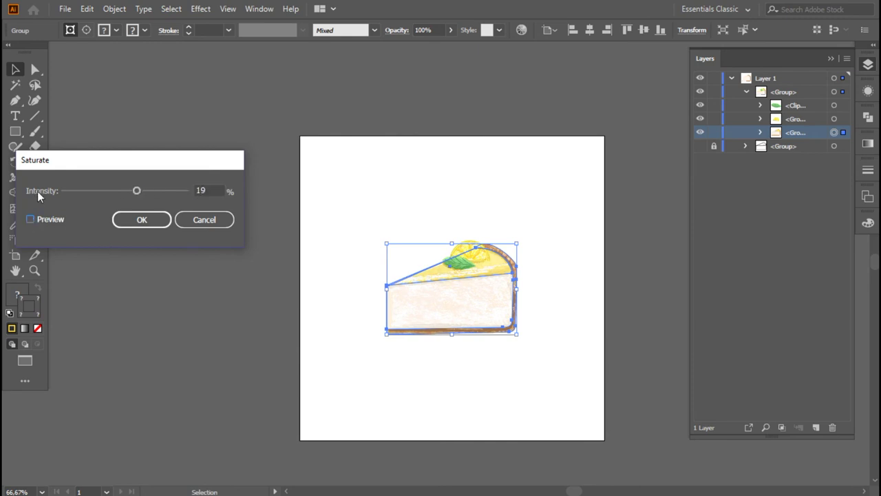
key("Return")
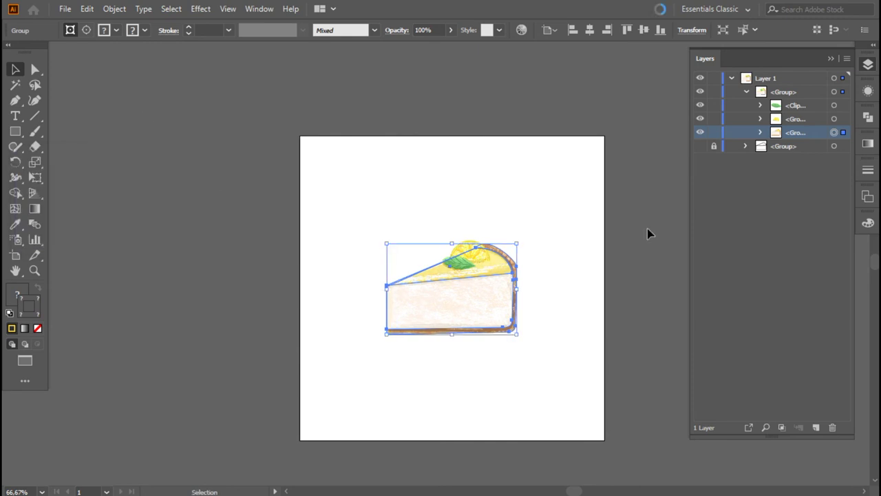
left_click(680, 330)
key("z")
left_click(464, 296)
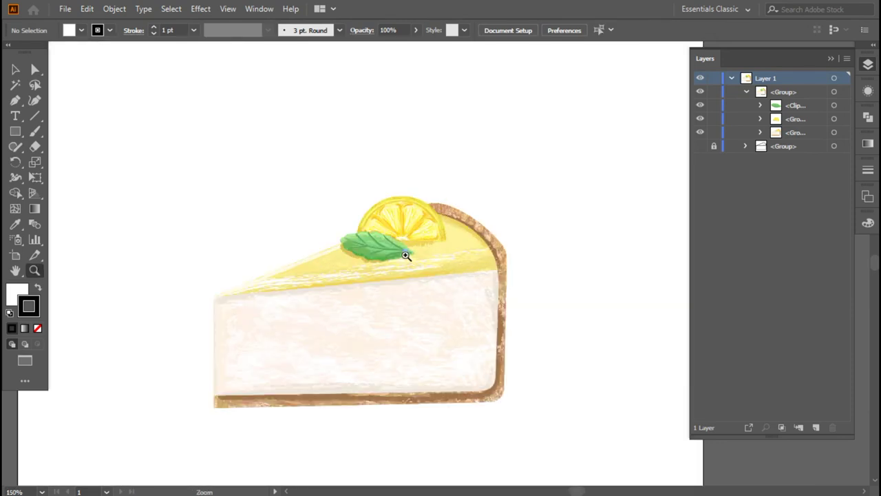
Apply Saturate twice to the cream body to warm it
left_click(86, 9)
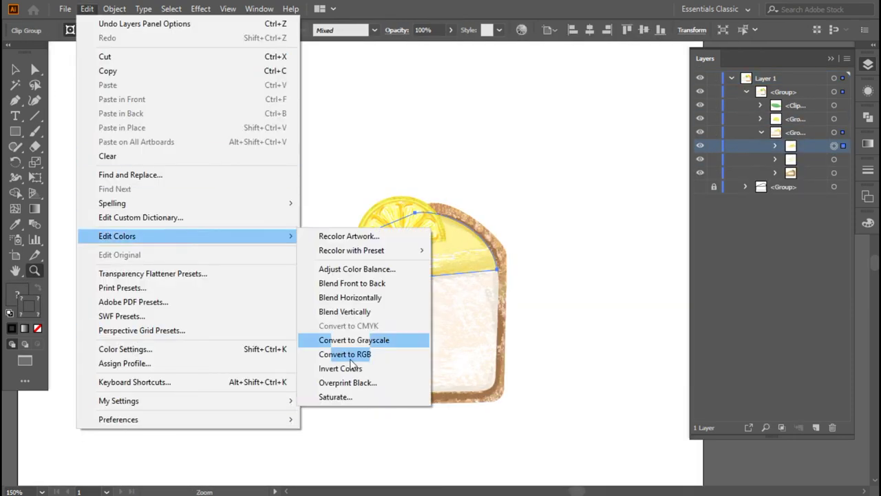
left_click(338, 395)
left_click(143, 220)
left_click(87, 8)
left_click(335, 395)
key("Return")
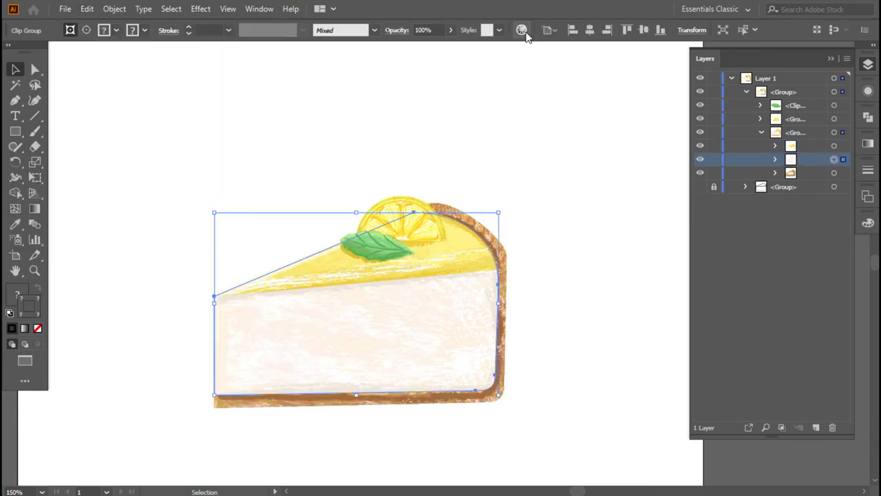
Recolour the cream and lemon hues toward yellow (value 32), then saturate the lemon
left_click(521, 29)
left_click_drag(585, 334, 590, 332)
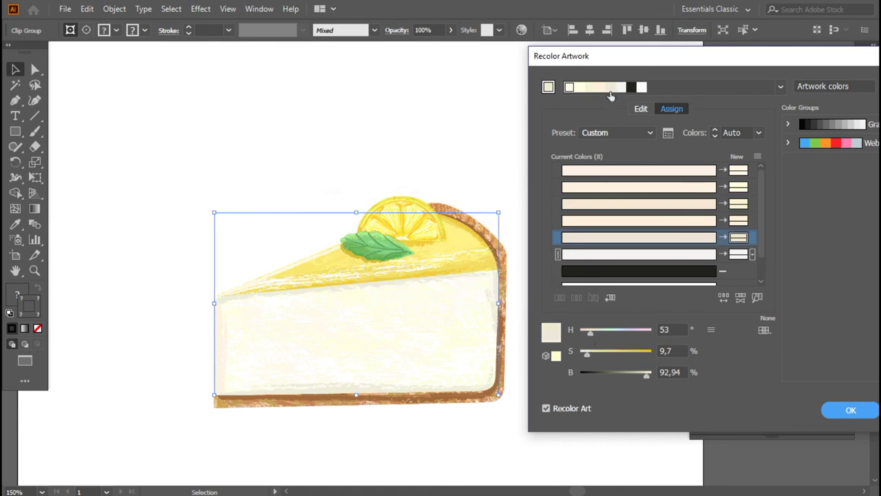
left_click(632, 88)
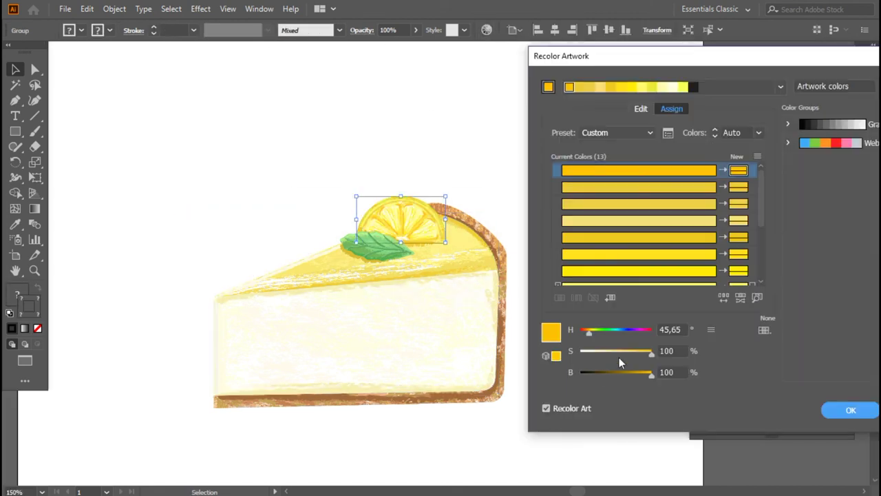
mouse_move(602, 331)
left_mouse_down()
mouse_move(589, 333)
mouse_move(604, 333)
mouse_move(597, 330)
left_mouse_up()
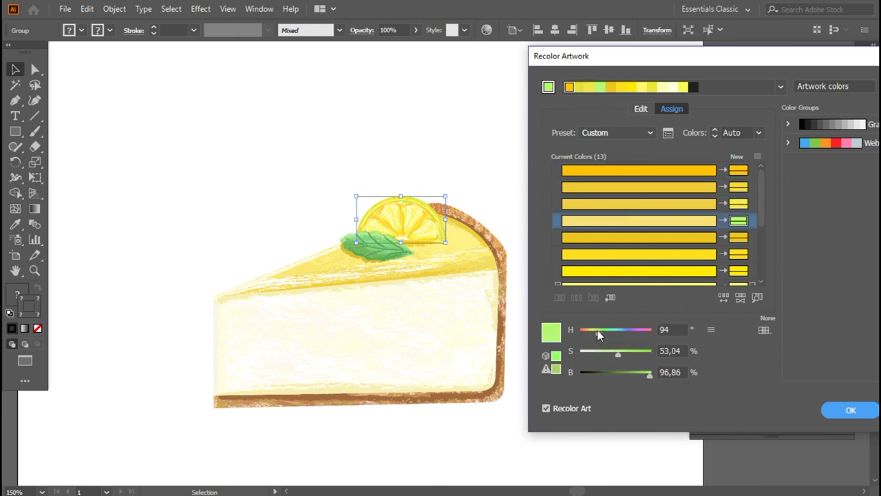
scroll(599, 221, "down", 2)
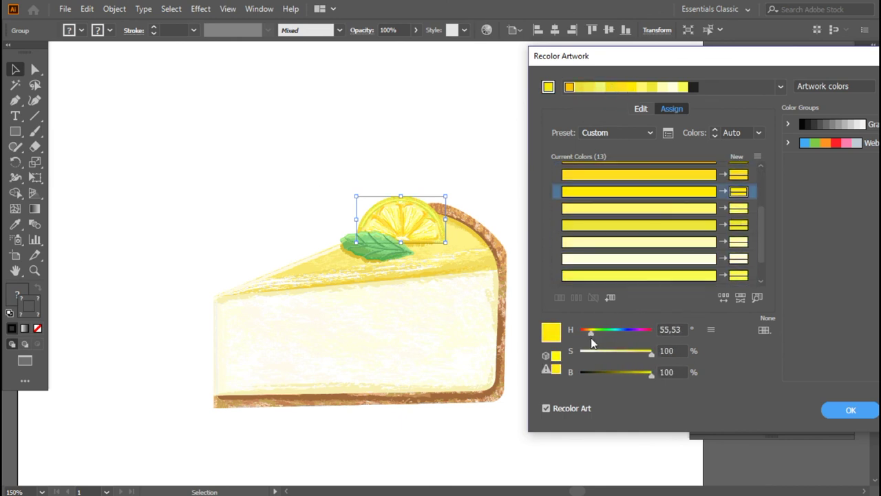
mouse_move(593, 333)
left_mouse_down()
mouse_move(637, 358)
mouse_move(582, 367)
left_mouse_up()
type("32")
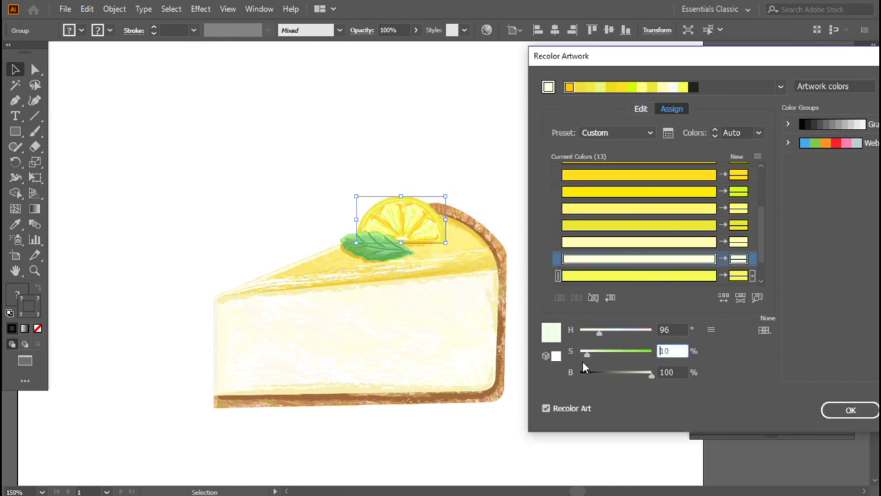
key("Return")
left_click(87, 8)
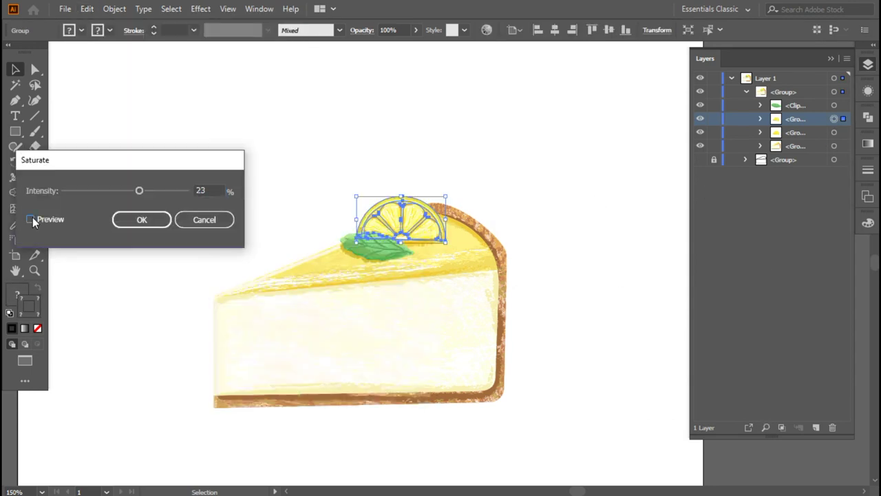
left_click(140, 220)
Apply Adjust Color Balance to the leaf
left_click(834, 106)
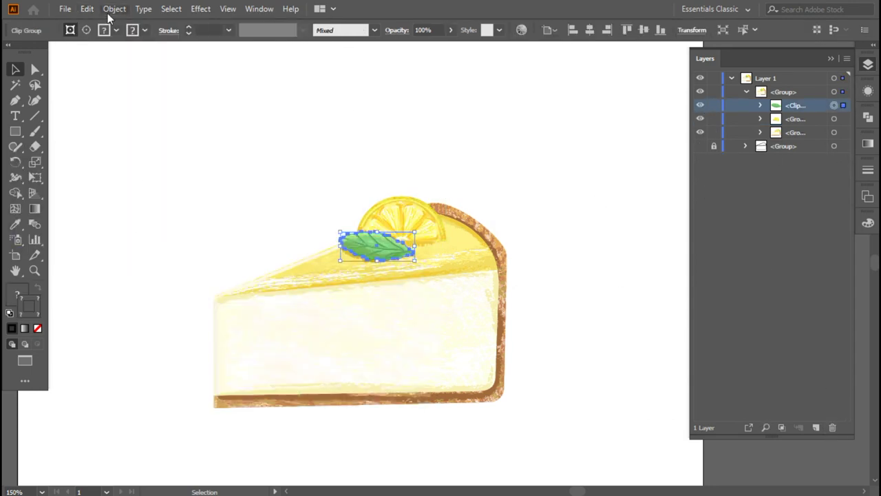
left_click(87, 8)
left_click(344, 306)
left_click(611, 307)
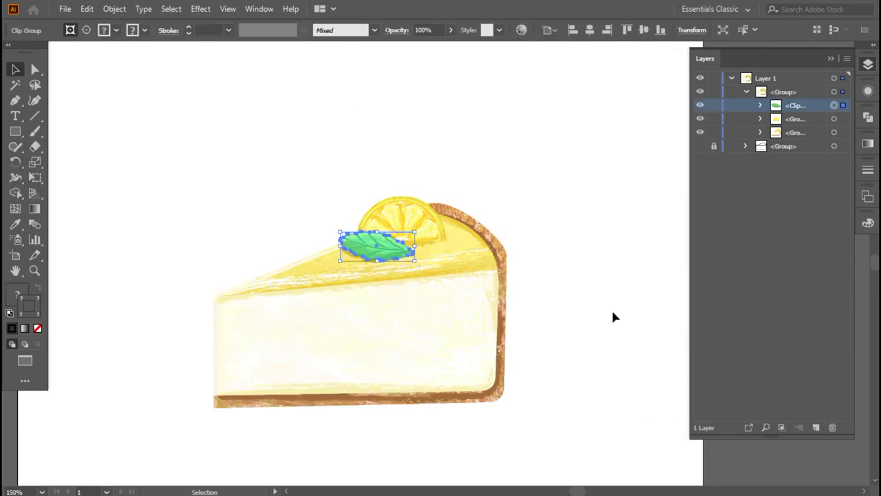
left_click(627, 263)
Open Adjust Color Balance on the lemon slice group and raise its red
left_click(833, 119)
left_click(87, 8)
left_click(344, 306)
left_click_drag(607, 166, 593, 185)
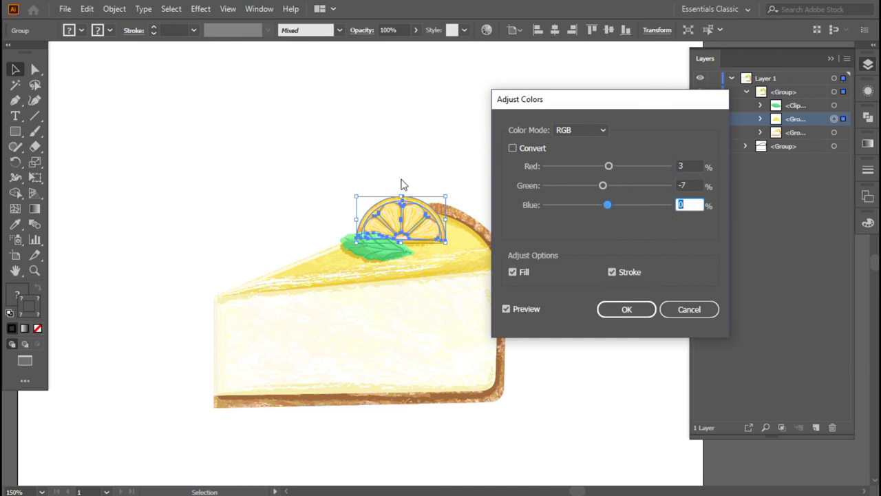
Apply the pending colour balance, then reselect the lemon slice and zoom in on it
left_click(651, 310)
left_click(593, 244)
left_click(402, 219)
key("z")
left_click(482, 175)
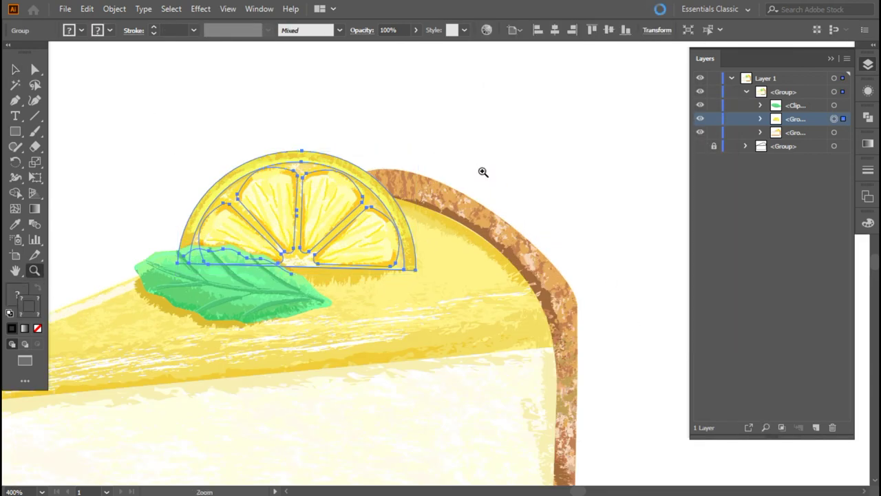
Raise the lemon slice's red balance to 3, apply it, then undo back to the lemon selection
left_click(88, 9)
left_click(375, 271)
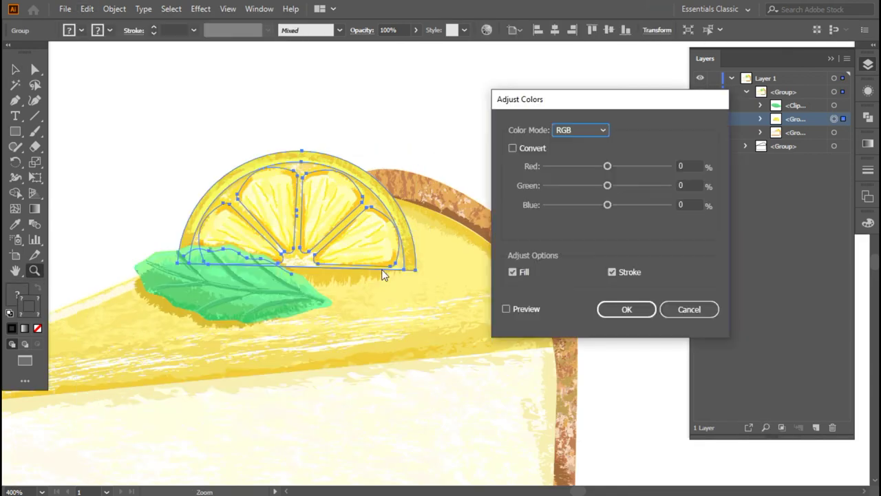
mouse_move(607, 166)
left_mouse_down()
mouse_move(623, 161)
mouse_move(612, 204)
left_mouse_up()
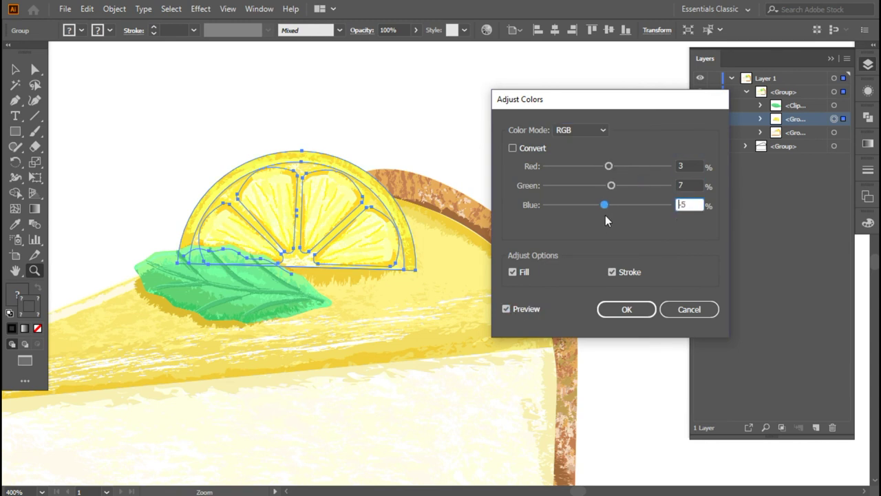
left_click(625, 309)
key("v")
key("ctrl+shift+a")
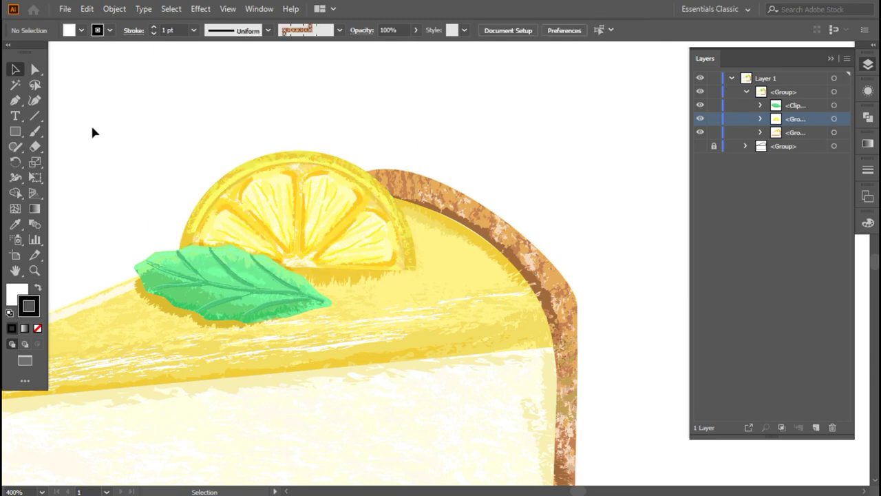
key("ctrl+z")
Try the Saturate adjustment on the lemon, cancel it, and fit the whole artboard in view
left_click(86, 9)
left_click(345, 375)
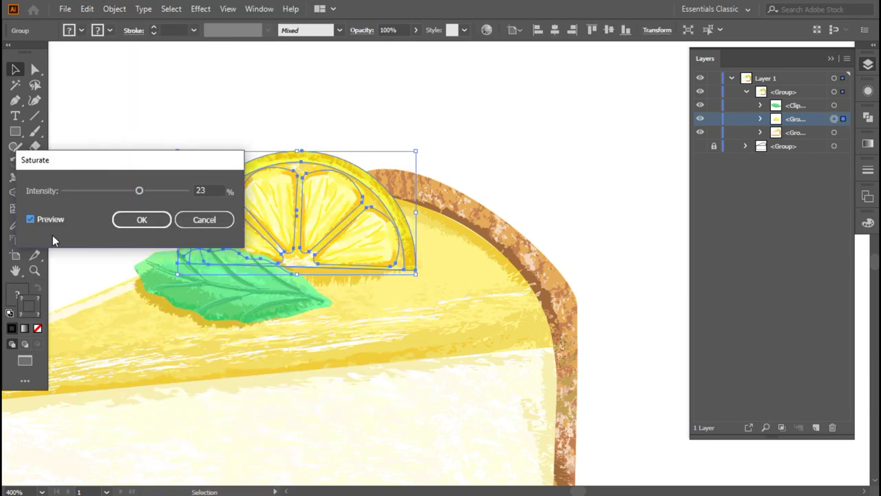
left_click(131, 219)
left_click(123, 208)
key("ctrl+0")
left_click(245, 352)
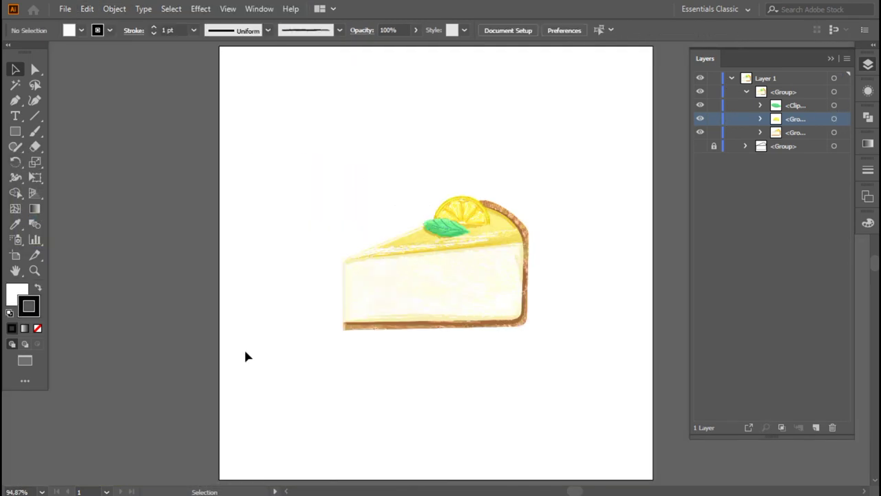
Rebalance the lemon slice group in RGB mode, retuning red and green, and apply it
left_click(460, 210)
left_click(87, 9)
left_click(407, 273)
left_click(580, 129)
left_click(602, 153)
mouse_move(607, 166)
left_mouse_down()
mouse_move(600, 168)
mouse_move(612, 186)
left_mouse_up()
left_click(609, 168)
left_click(624, 308)
left_click(588, 168)
key("ctrl+0")
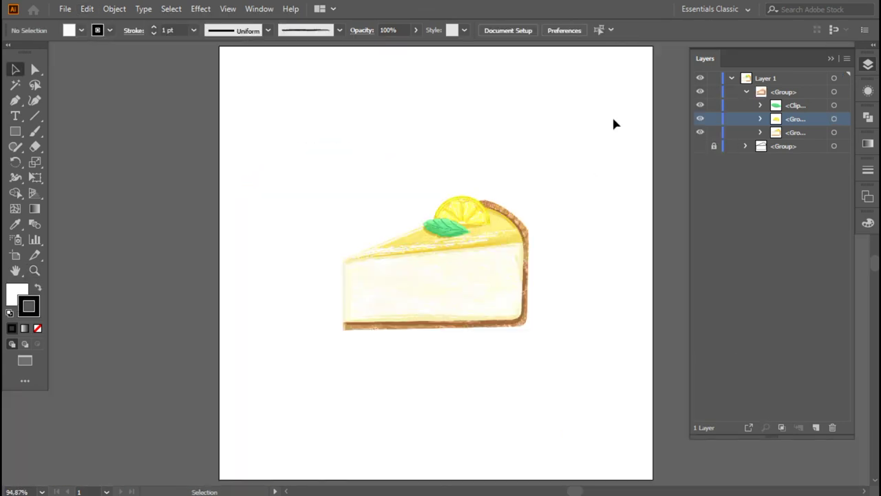
Set the lemon slice's colour balance to Red 5 and Blue -7 and apply it
left_click(460, 210)
key("ctrl+equal")
key("ctrl+equal")
key("ctrl+equal")
left_click(86, 9)
left_click(406, 274)
left_click_drag(607, 204, 603, 204)
left_click(613, 166)
type("5")
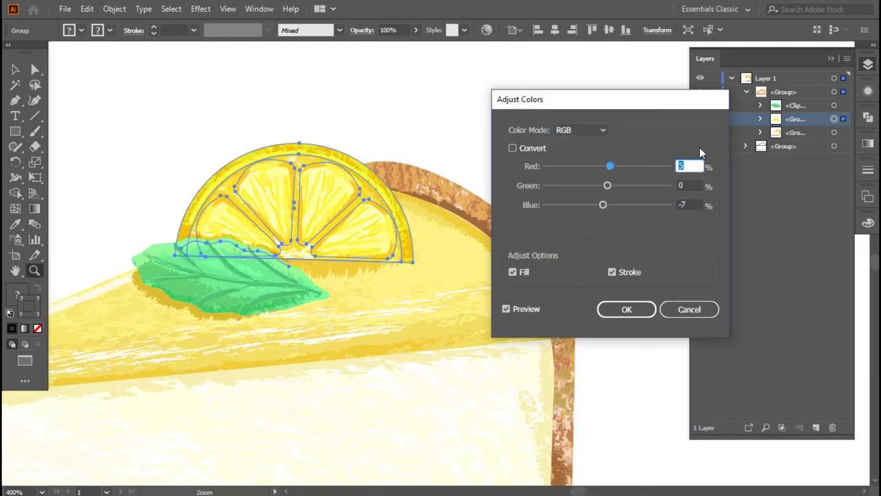
key("Tab")
left_click(625, 309)
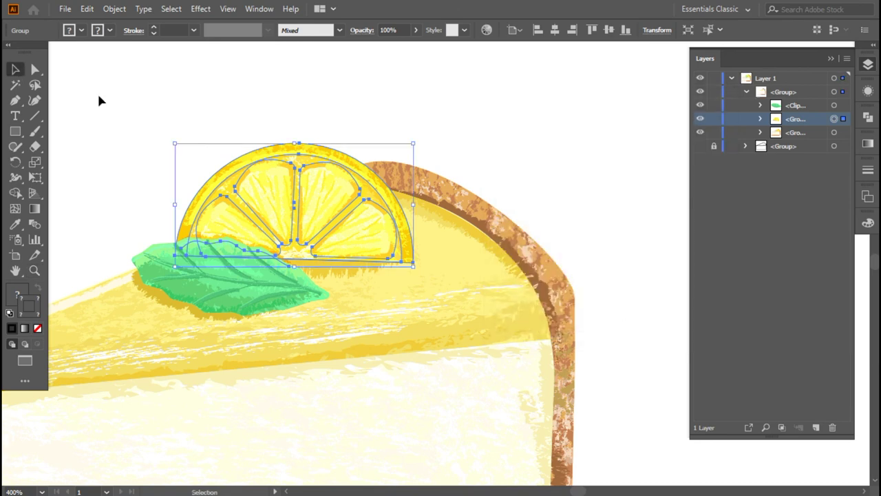
Deselect, fit the artboard in view, and collapse the cake group in the Layers panel
left_click(96, 182)
key("ctrl+0")
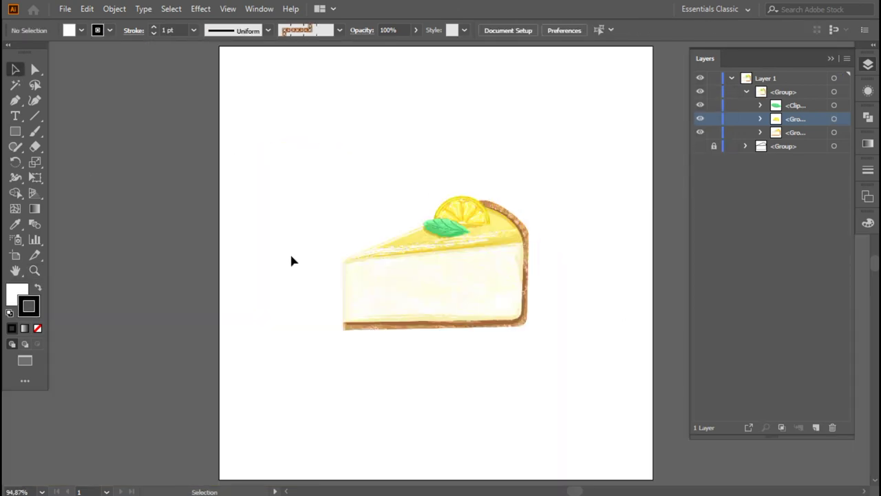
left_click(746, 92)
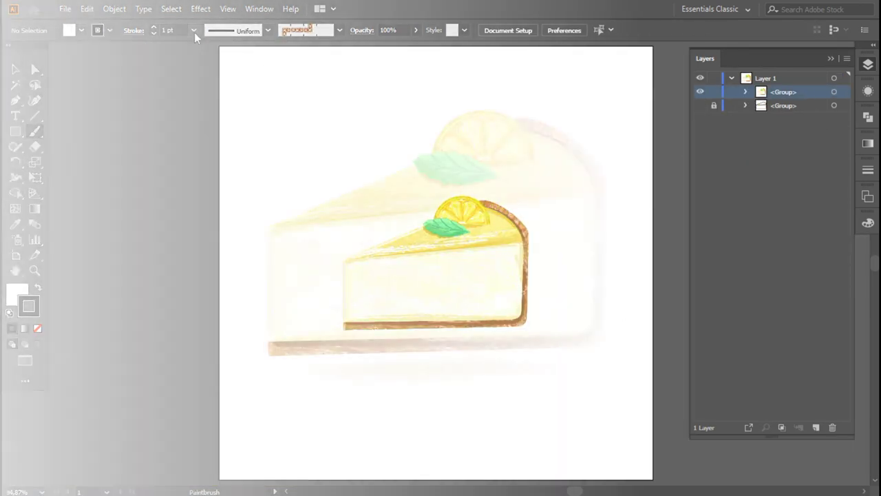